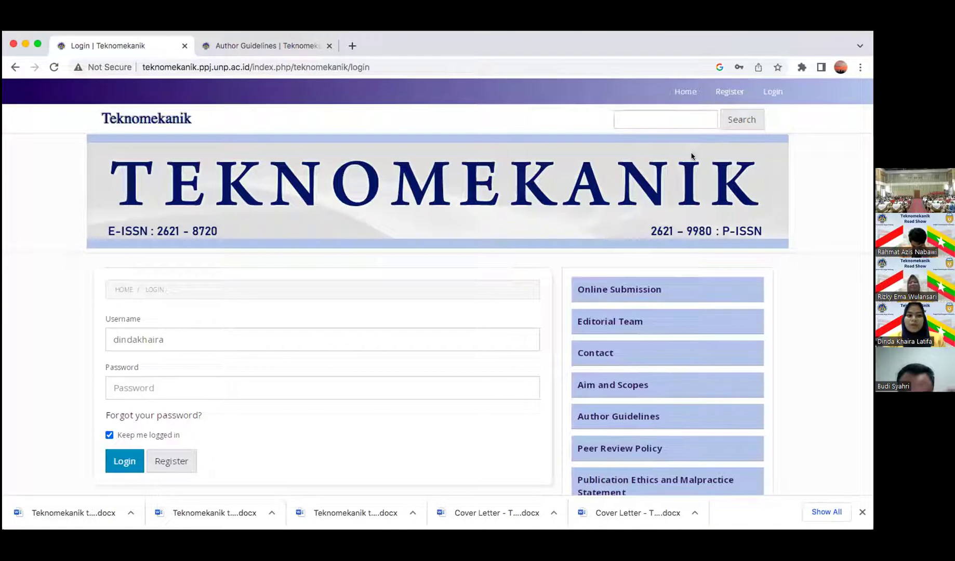
# Open the journal's registration form and review its profile fields, login fields and consent options.
pyautogui.click(730, 93)
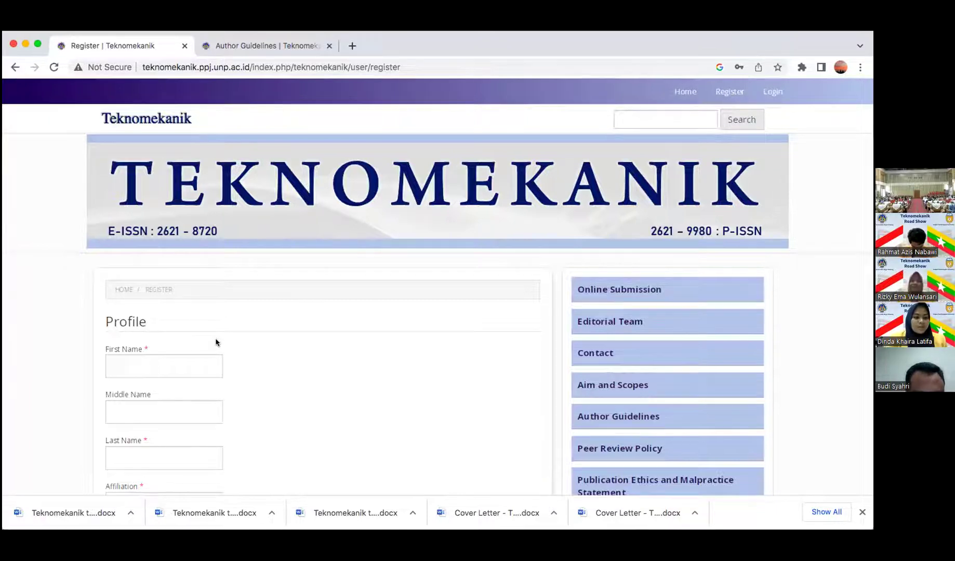
pyautogui.scroll(-3, 215, 342)
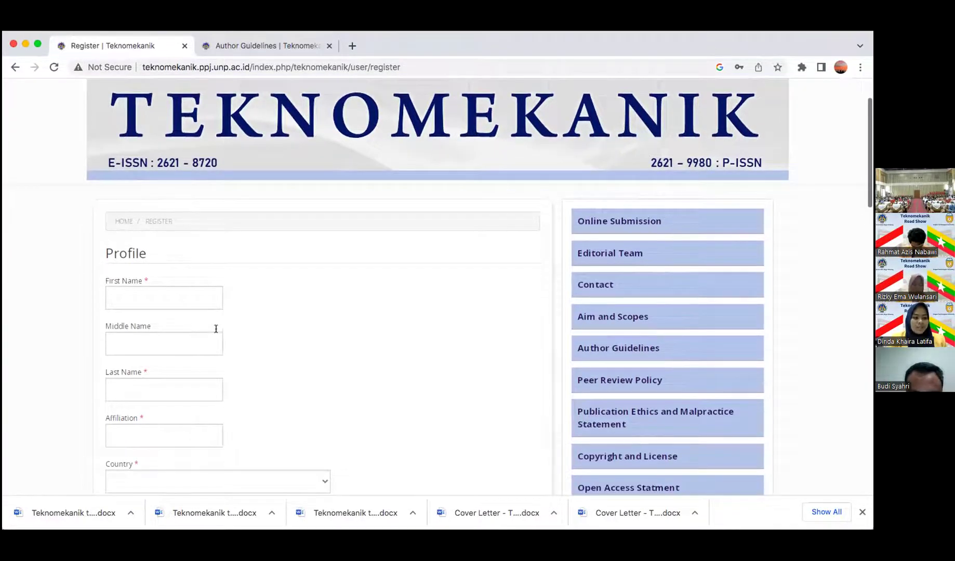
pyautogui.scroll(-5, 143, 313)
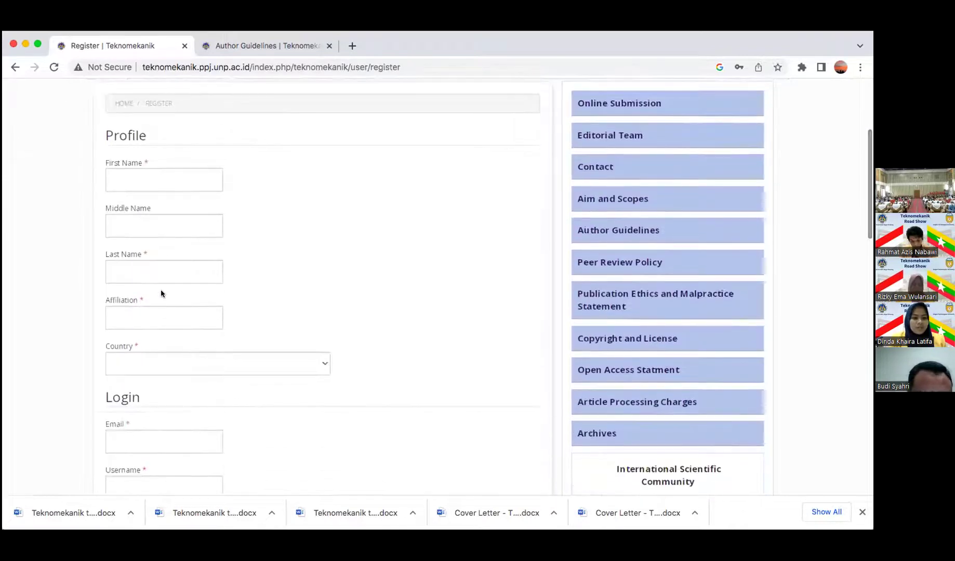
pyautogui.scroll(-3, 251, 316)
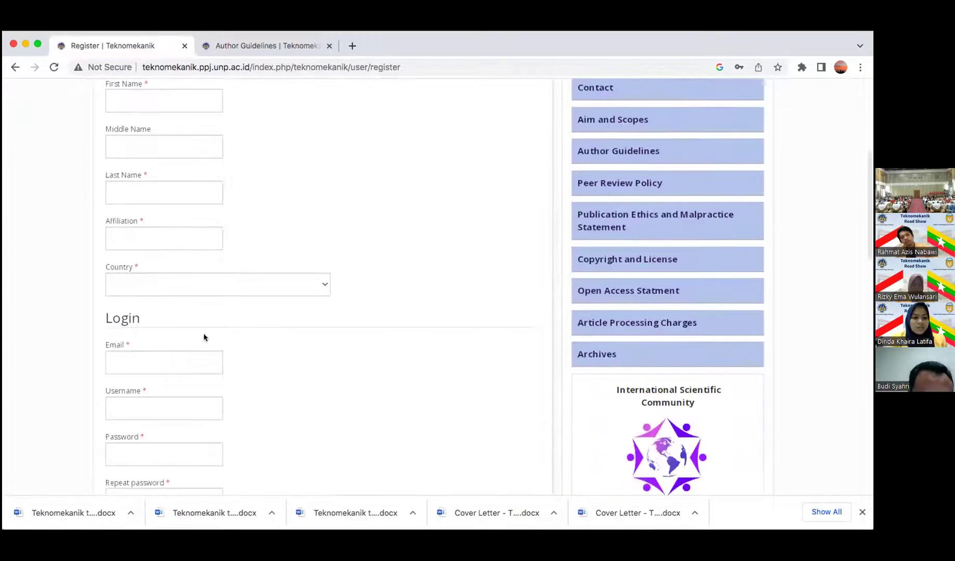
pyautogui.scroll(-2, 204, 337)
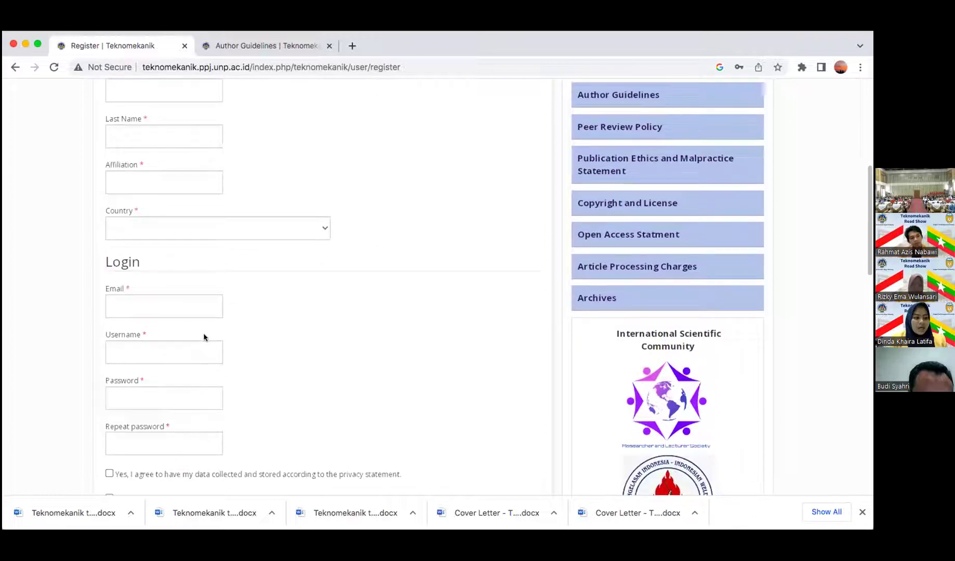
pyautogui.scroll(-3, 204, 337)
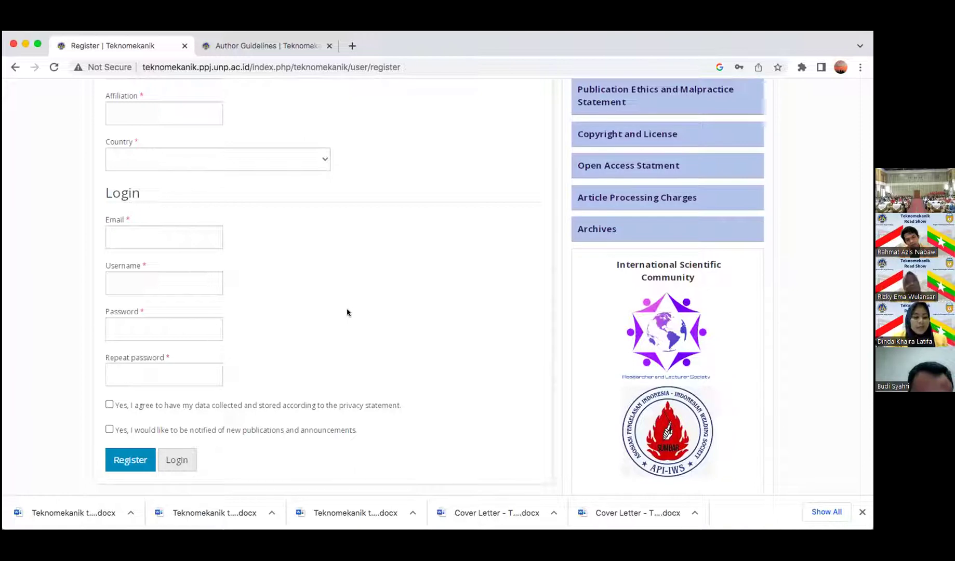
pyautogui.scroll(5, 414, 311)
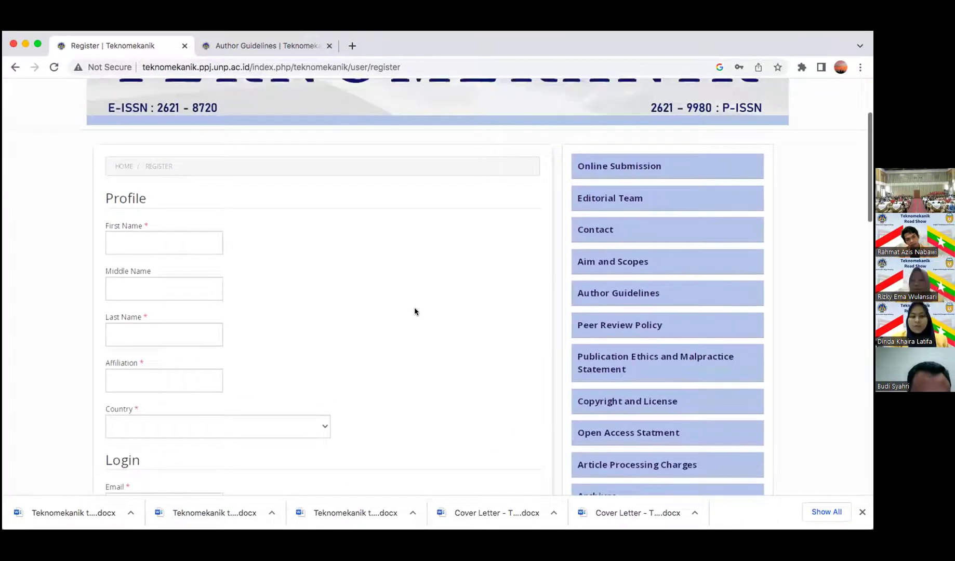
pyautogui.scroll(-6, 414, 311)
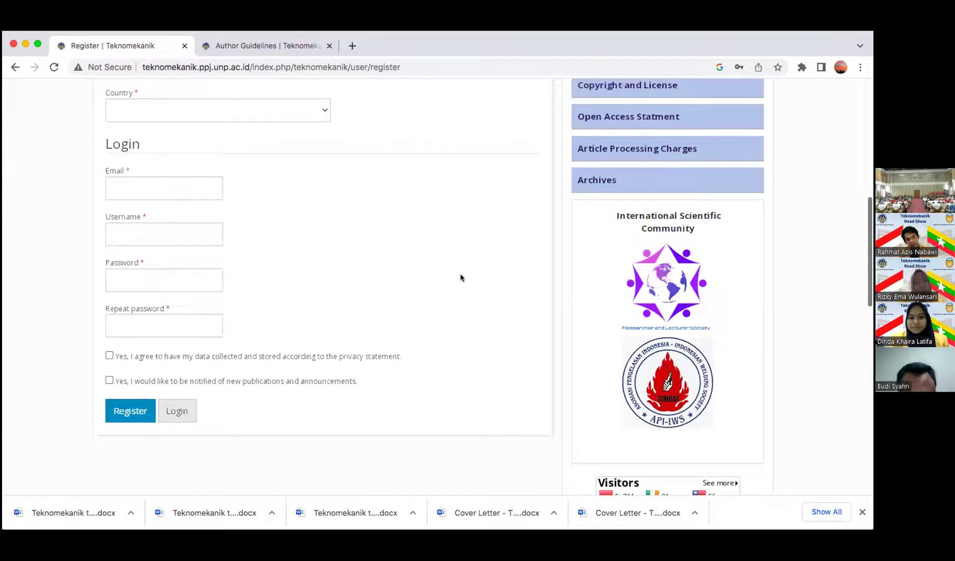
pyautogui.scroll(7, 765, 92)
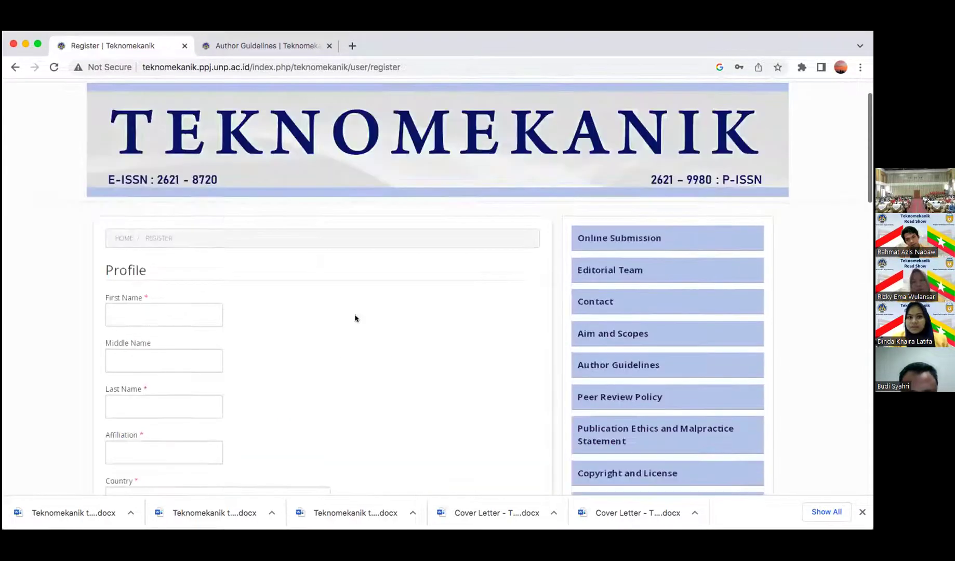
pyautogui.scroll(1, 181, 454)
# Return to the login page, fill in the account password and log in to the journal.
pyautogui.press('super+bracketleft')
pyautogui.click(203, 351)
pyautogui.click(208, 389)
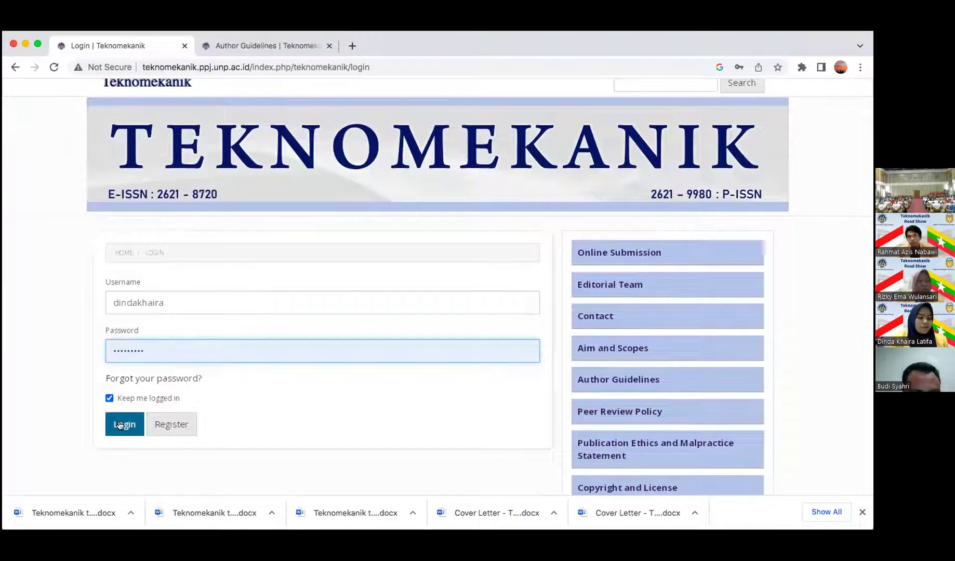
pyautogui.click(120, 425)
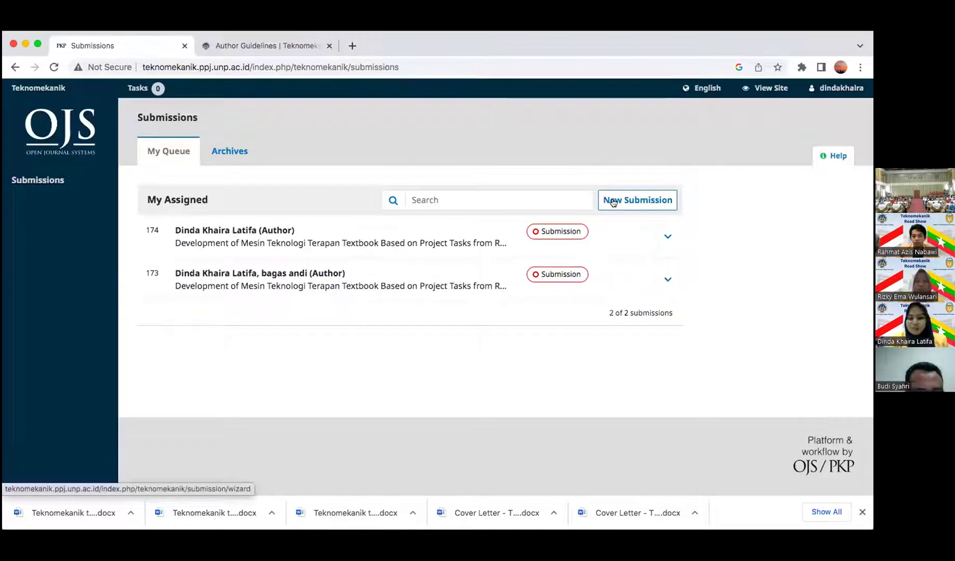
# Start a new submission and acknowledge all seven submission requirements.
pyautogui.click(613, 202)
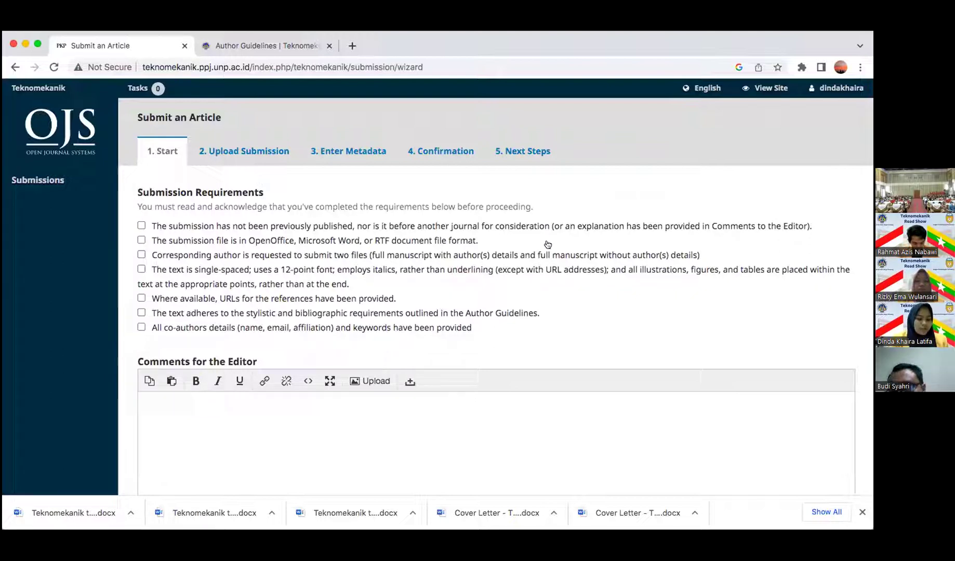
pyautogui.scroll(-3, 500, 273)
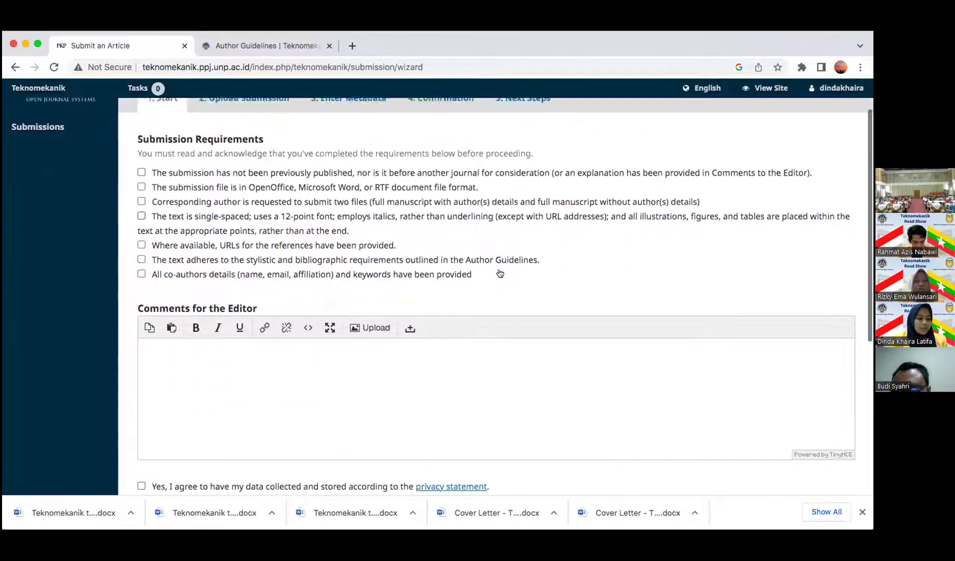
pyautogui.scroll(3, 500, 273)
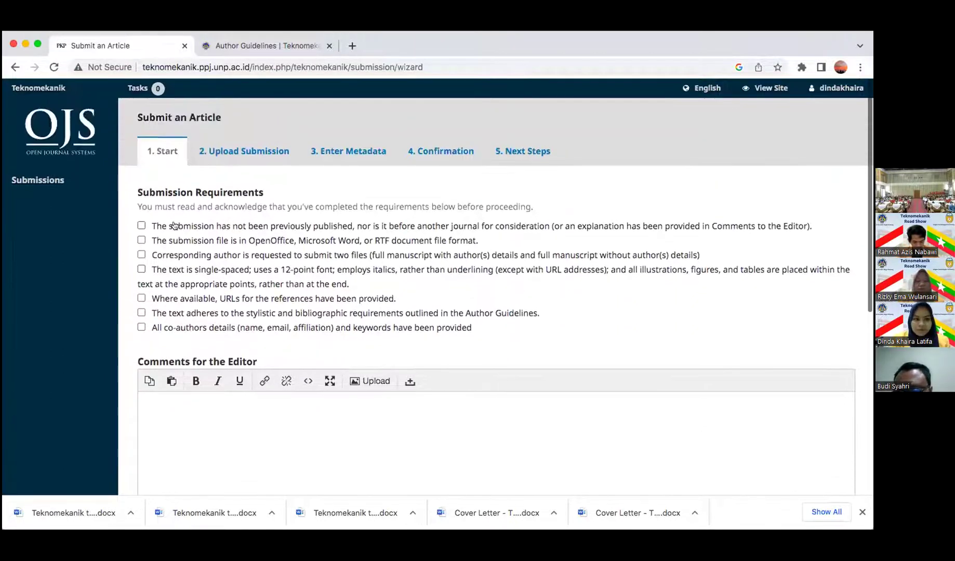
pyautogui.click(138, 226)
pyautogui.click(139, 240)
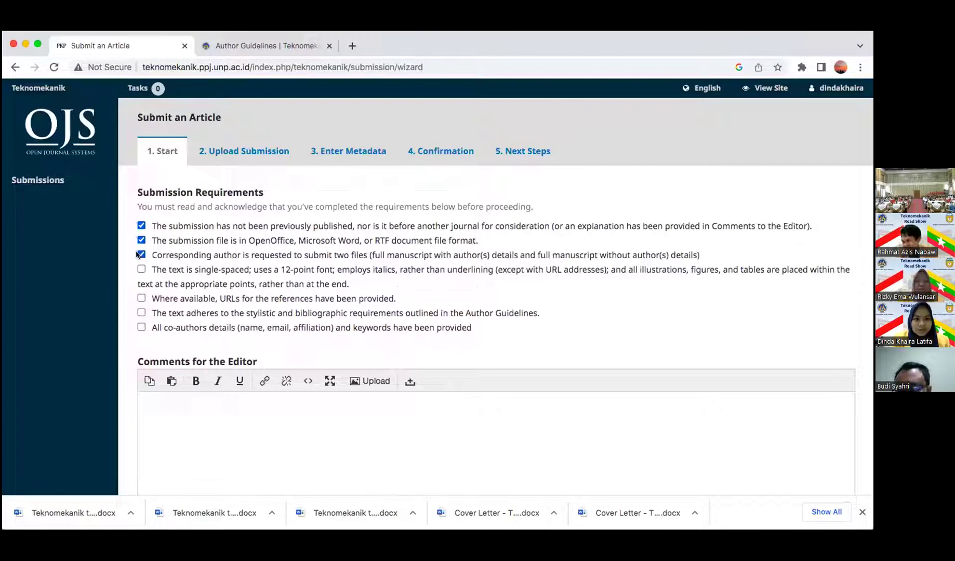
pyautogui.click(139, 269)
pyautogui.click(139, 299)
pyautogui.click(139, 313)
pyautogui.click(139, 328)
# Agree to data collection under the privacy statement, leave the editor comments empty, and save the Start stage.
pyautogui.scroll(-3, 138, 324)
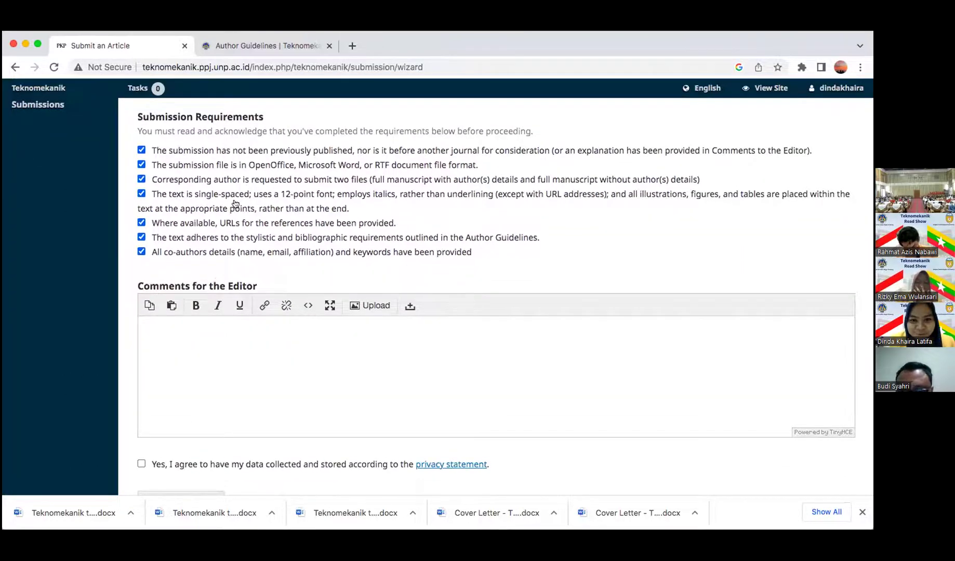
pyautogui.scroll(-6, 174, 315)
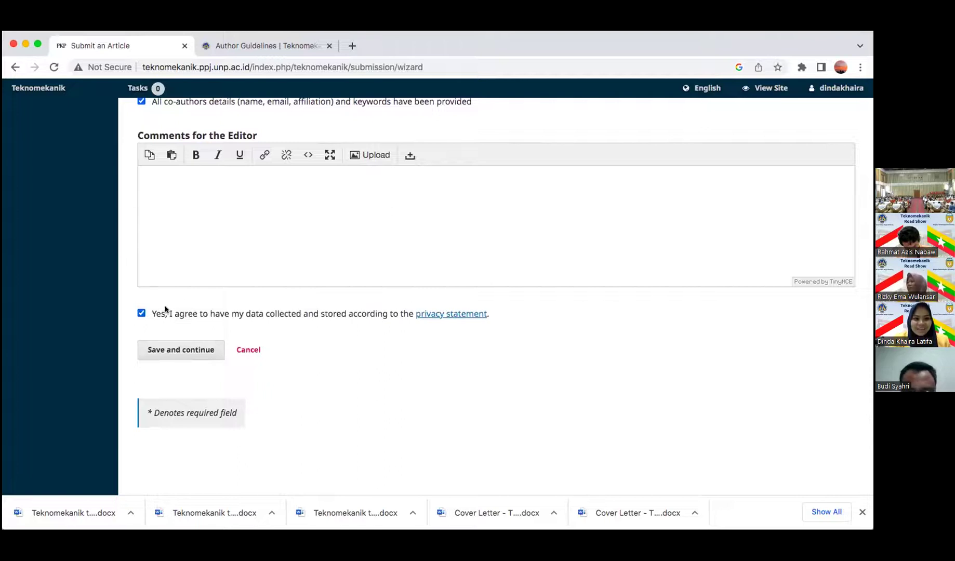
pyautogui.click(165, 347)
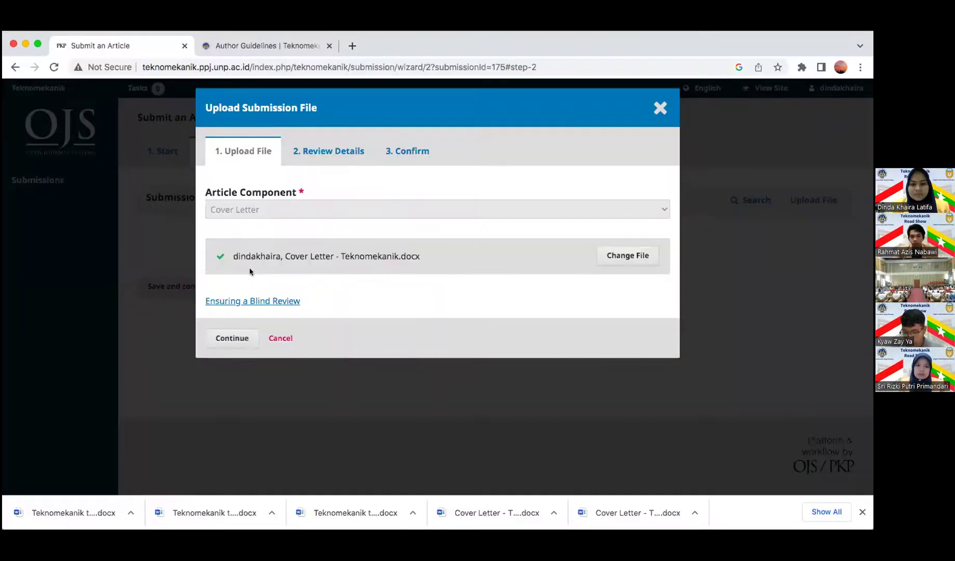
# Complete the upload of "Cover Letter - Teknomekanik.docx" as the Cover Letter component.
pyautogui.click(242, 336)
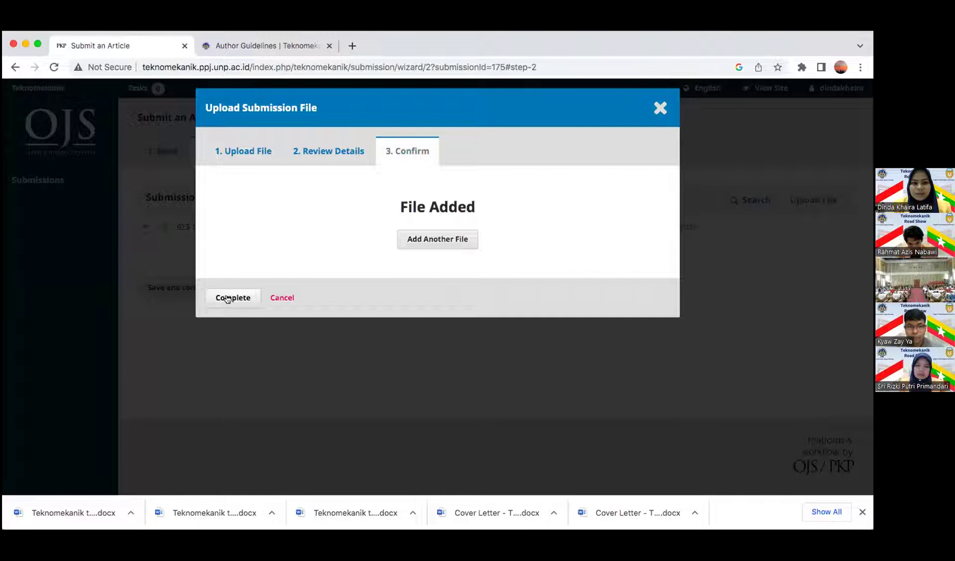
pyautogui.click(227, 298)
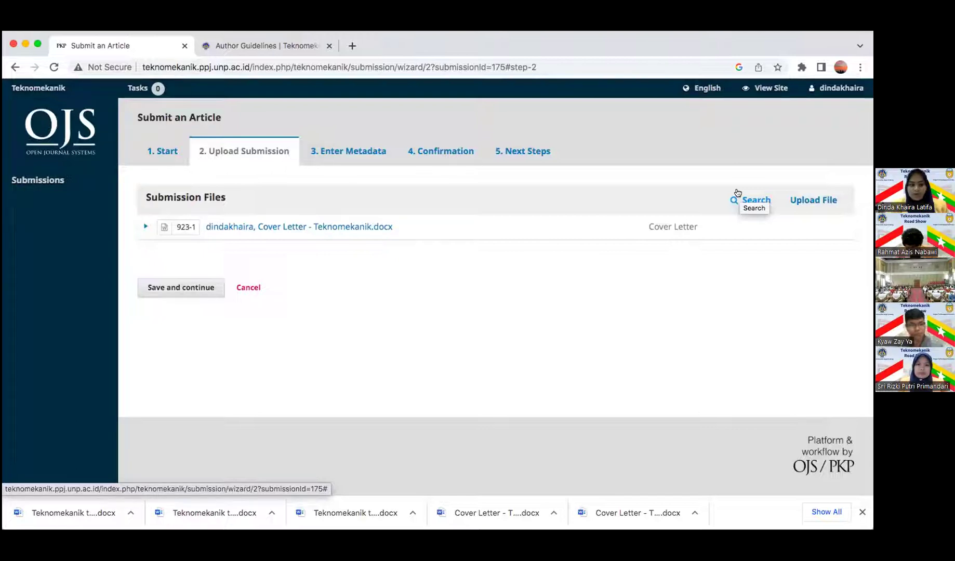
# Upload "Teknomekanik template - With Auhtor Detail.docx" from Downloads as the "Manuscript with authors details" component and complete the upload.
pyautogui.click(810, 204)
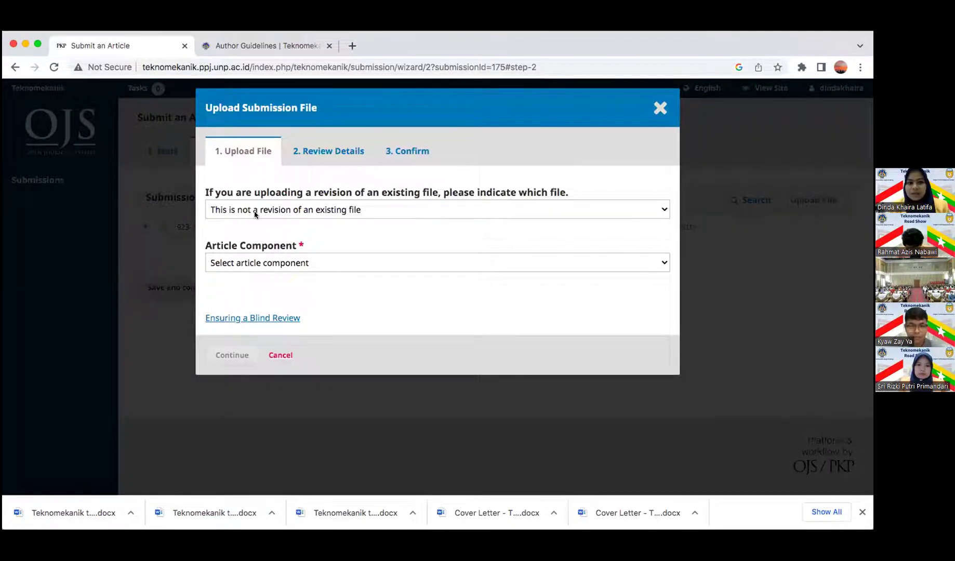
pyautogui.click(243, 265)
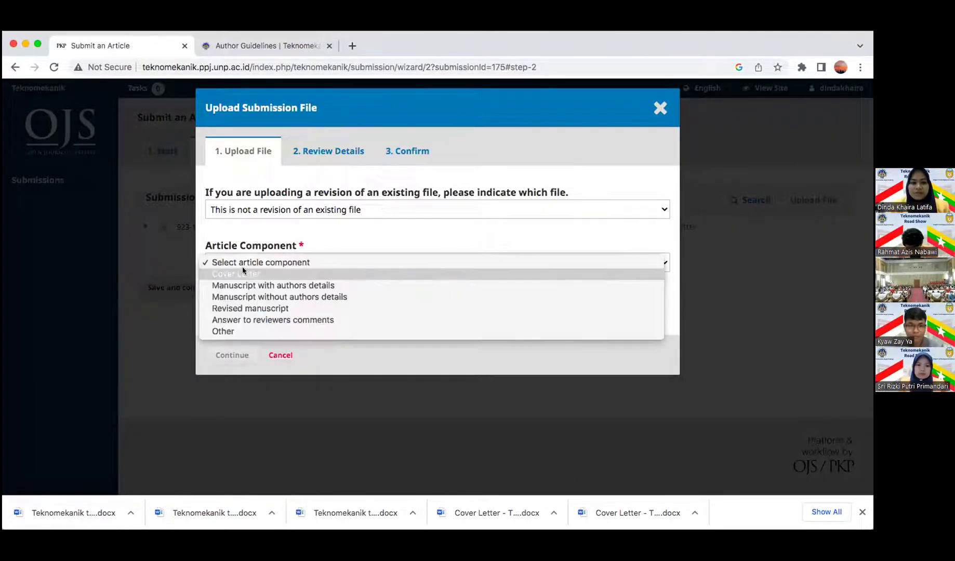
pyautogui.click(270, 284)
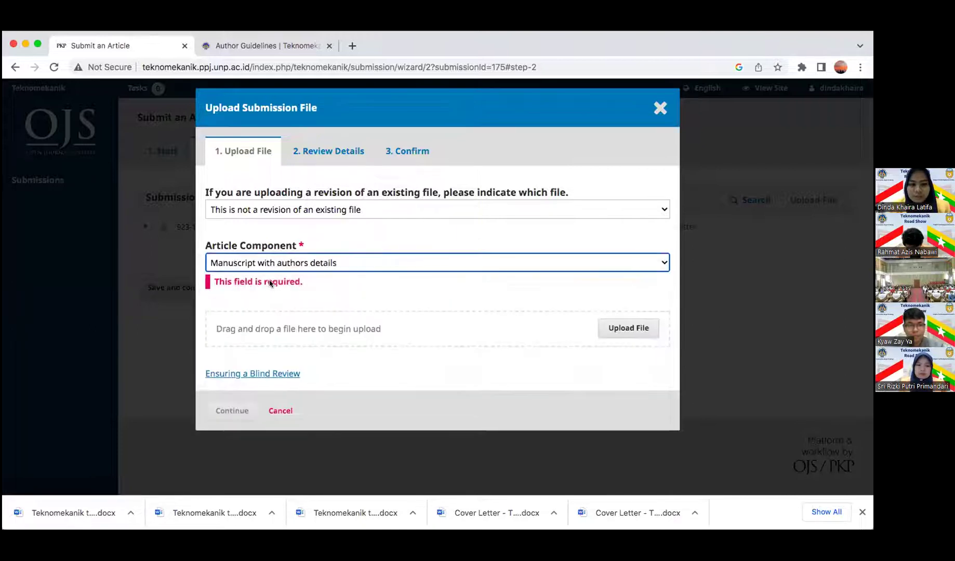
pyautogui.click(623, 330)
pyautogui.click(556, 312)
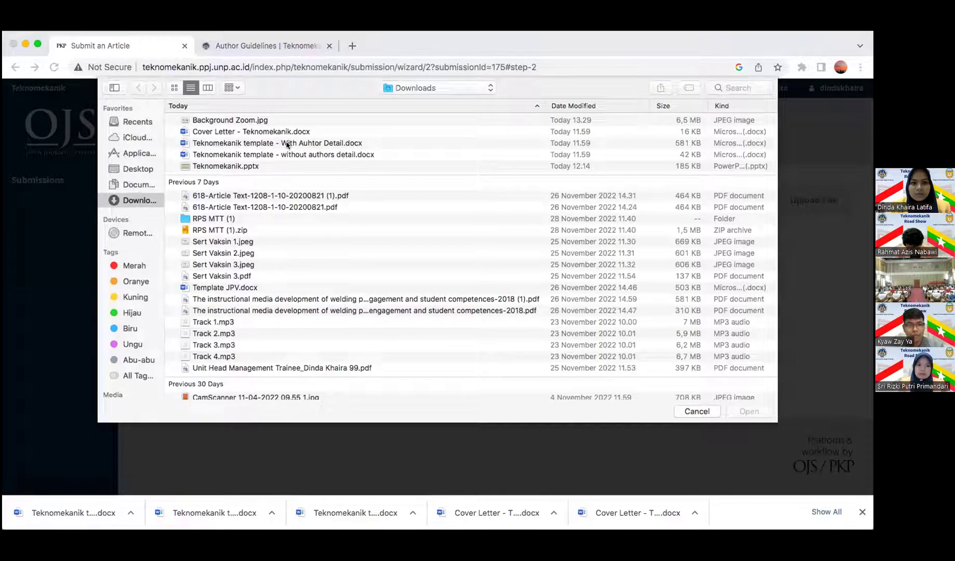
pyautogui.doubleClick(291, 144)
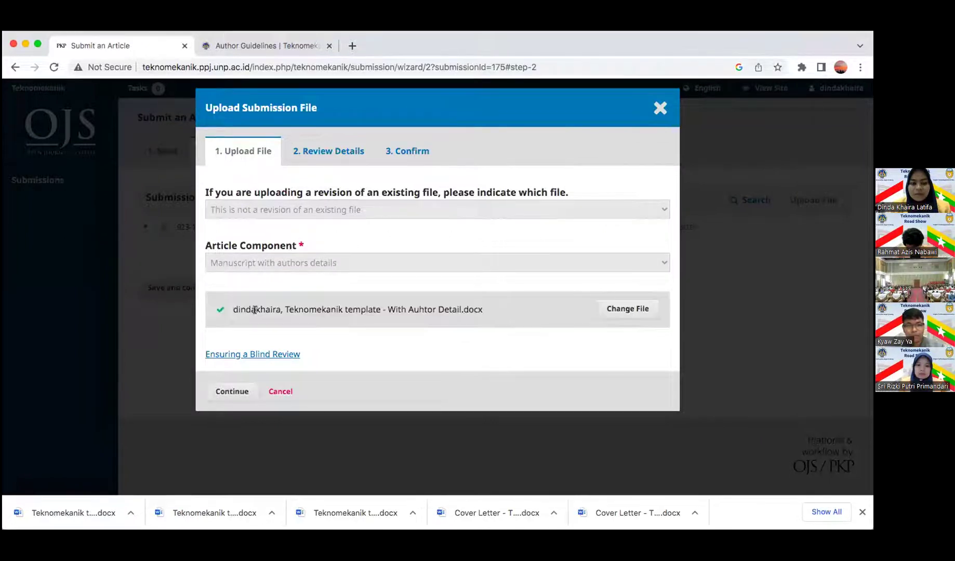
pyautogui.click(226, 390)
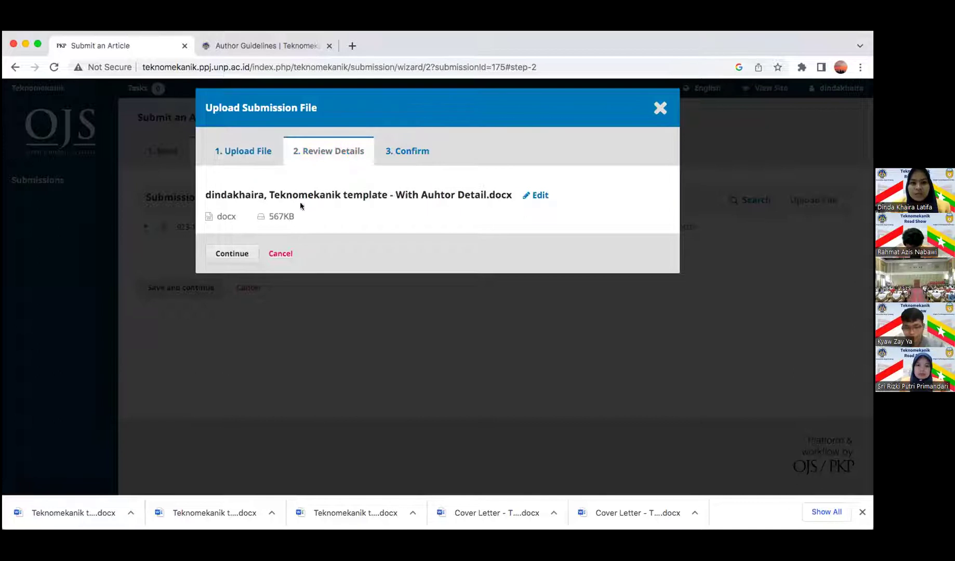
pyautogui.click(247, 252)
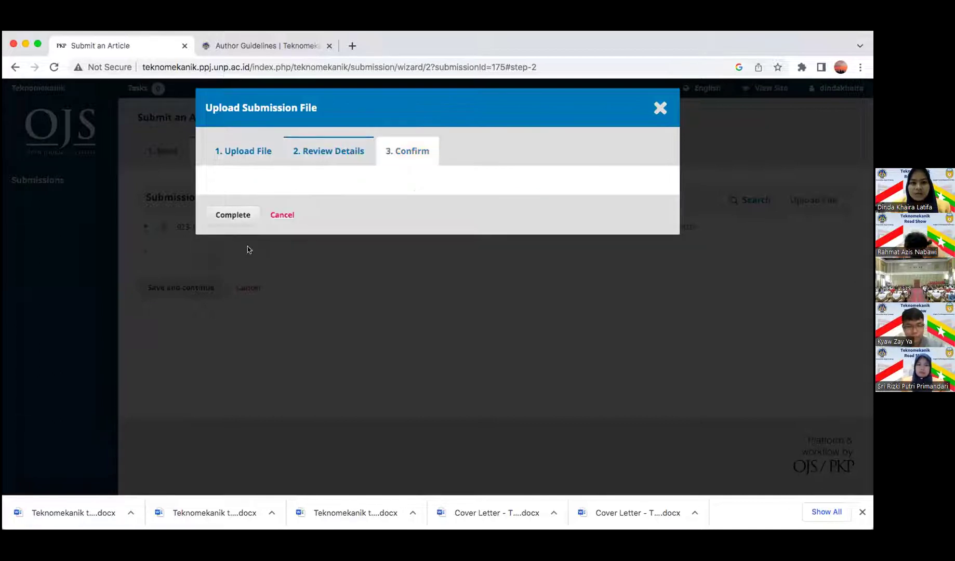
pyautogui.click(232, 294)
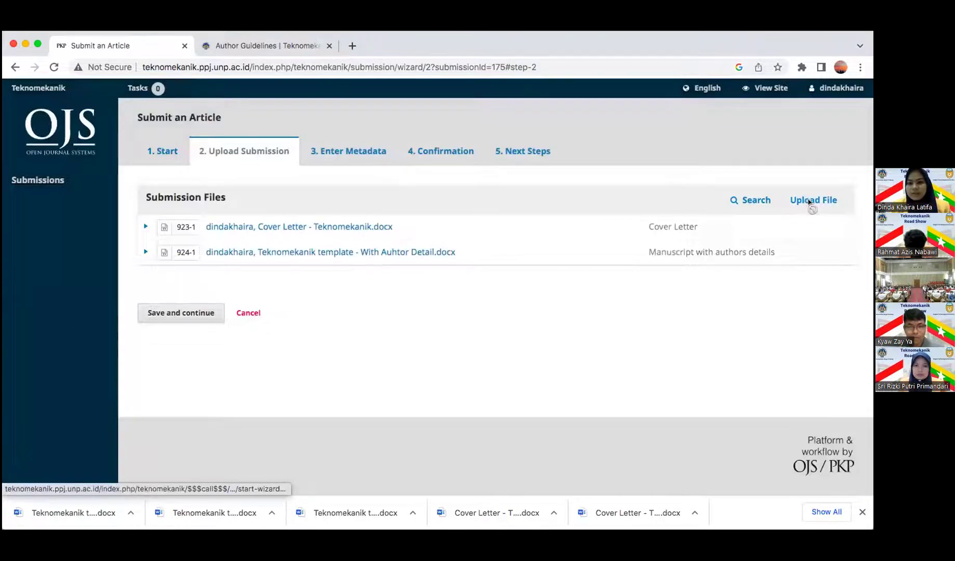
# Upload "Teknomekanik template - without authors detail.docx" from Downloads as the "Manuscript without authors details" component.
pyautogui.click(809, 203)
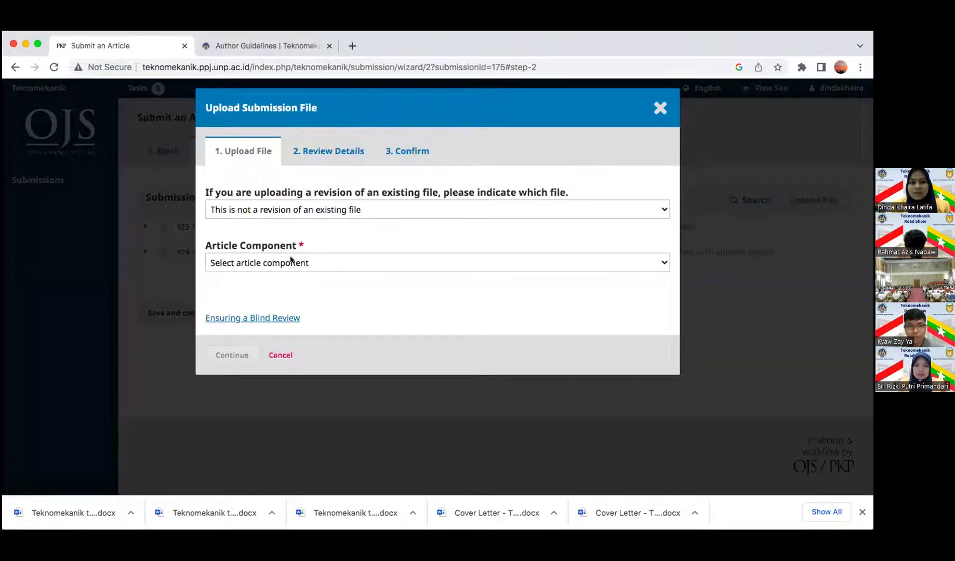
pyautogui.click(291, 260)
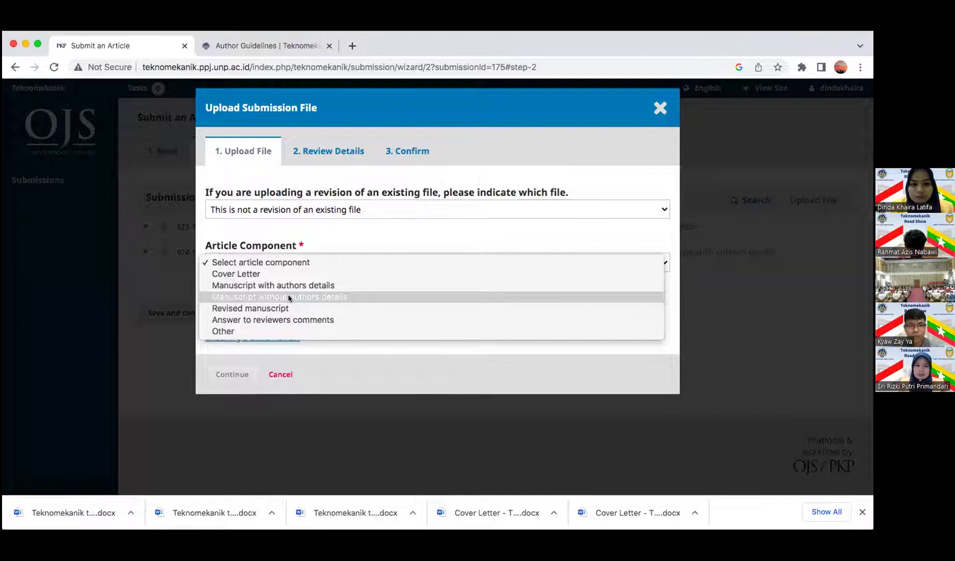
pyautogui.click(348, 296)
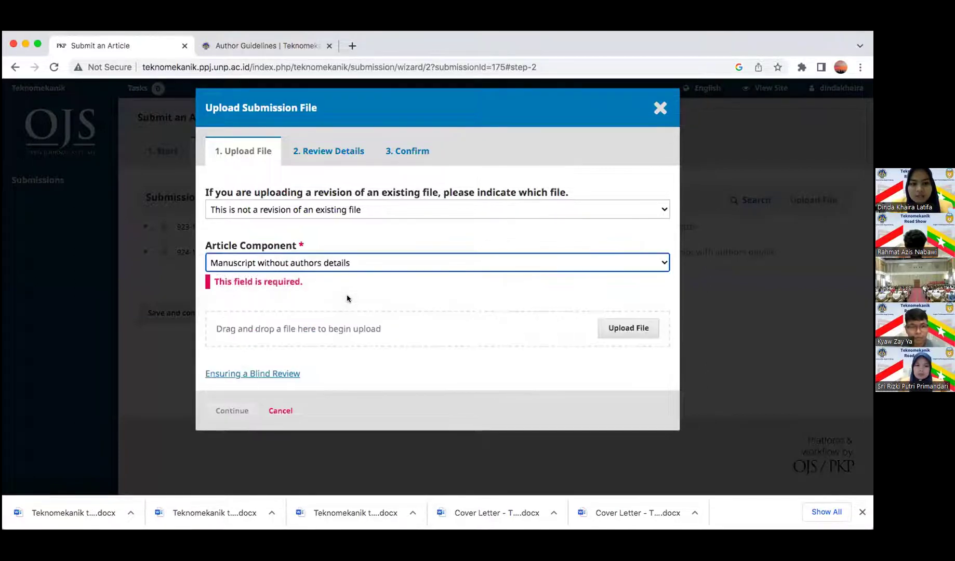
pyautogui.click(623, 327)
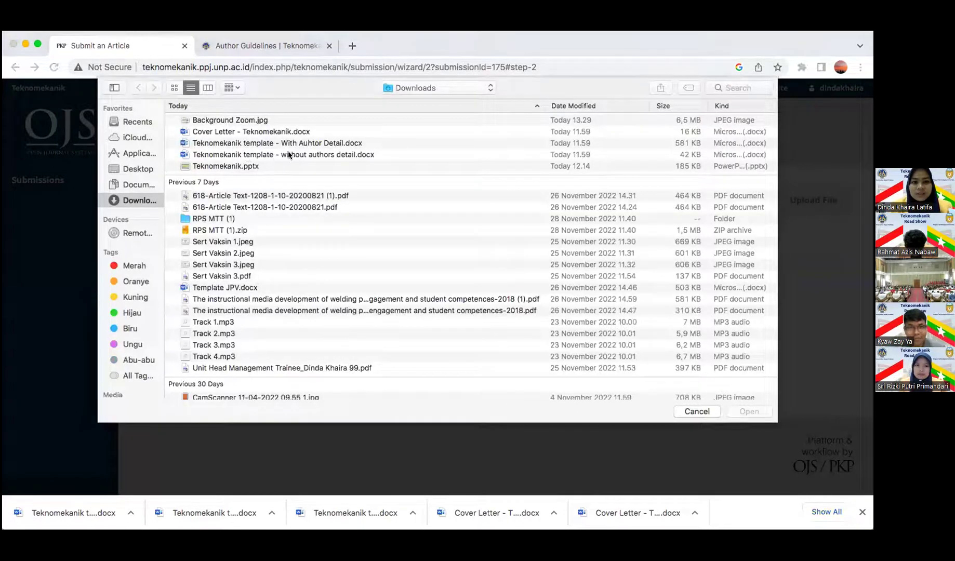
pyautogui.doubleClick(289, 155)
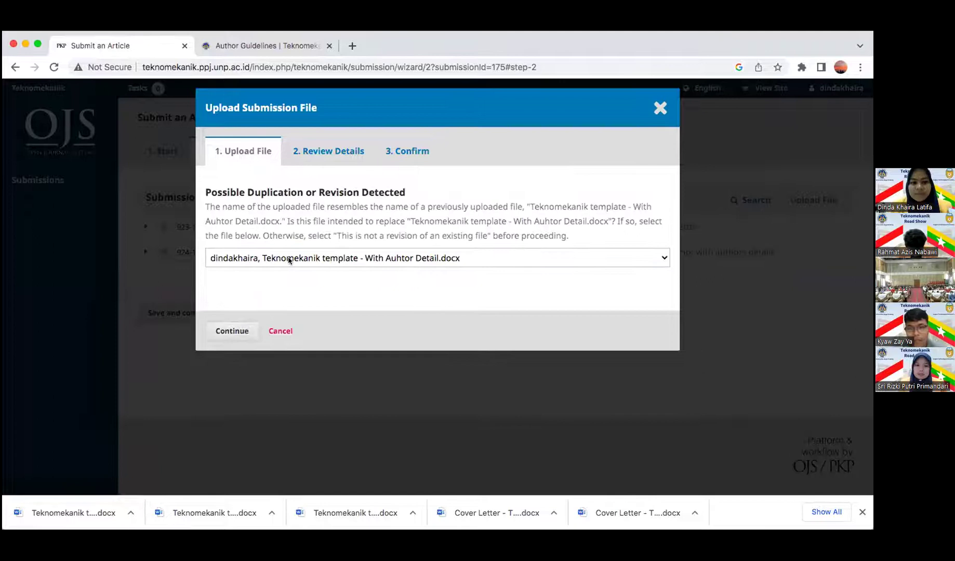
# Mark the manuscript as not a revision of an existing file, complete its upload, and save the Upload Submission stage.
pyautogui.click(289, 260)
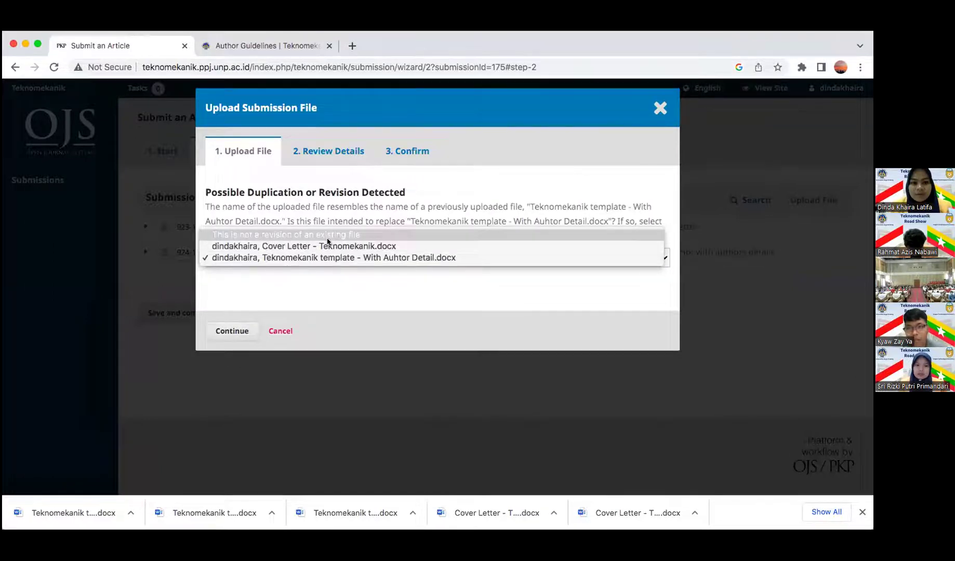
pyautogui.click(312, 235)
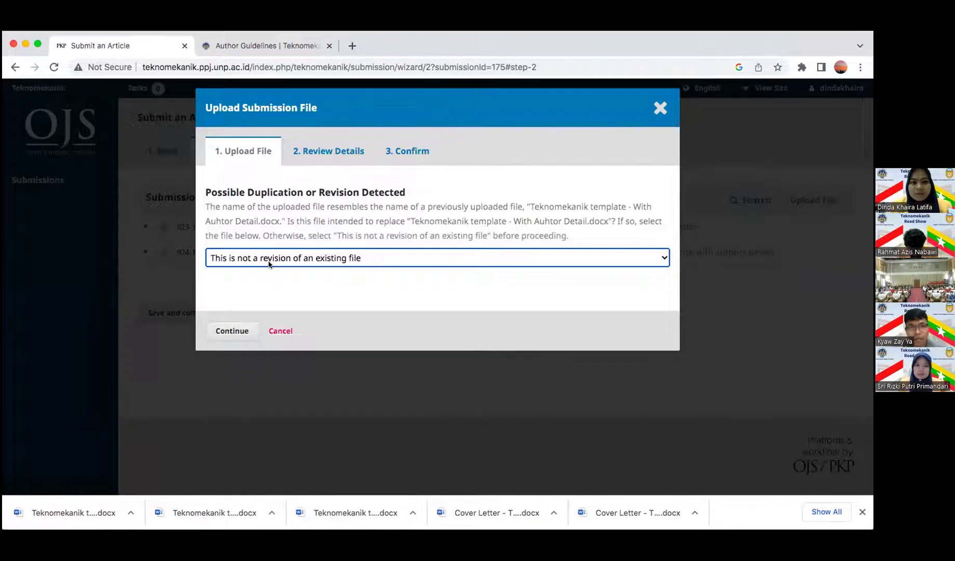
pyautogui.click(240, 331)
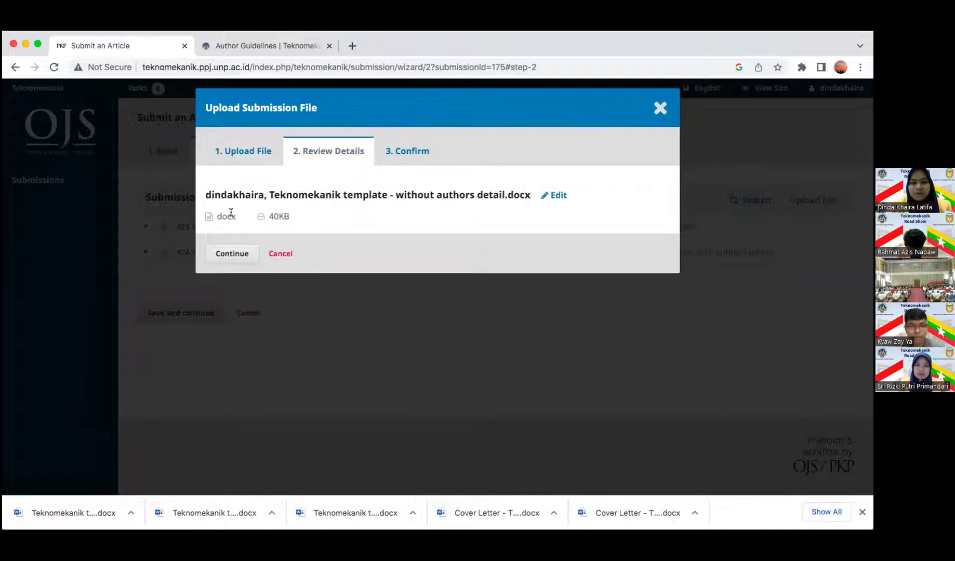
pyautogui.click(233, 254)
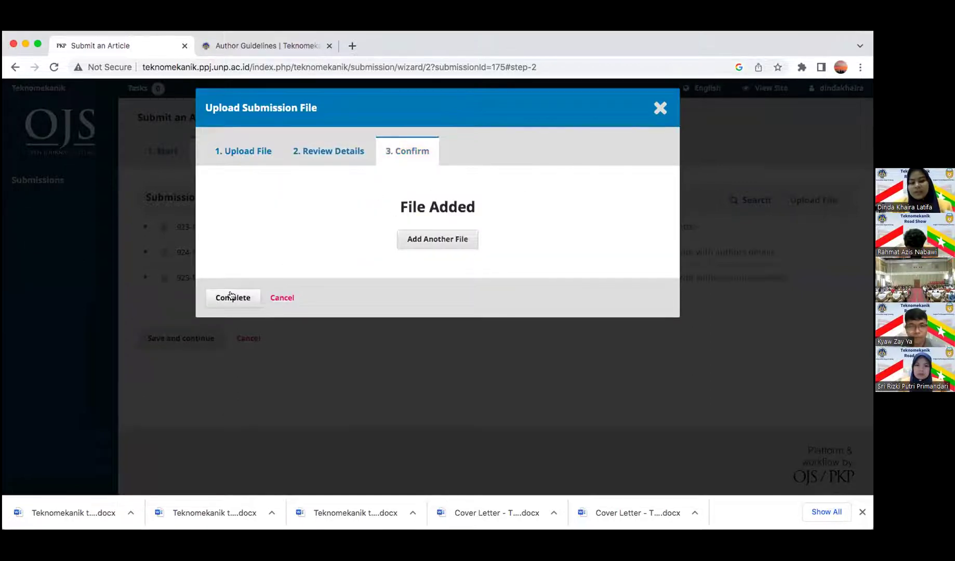
pyautogui.click(232, 297)
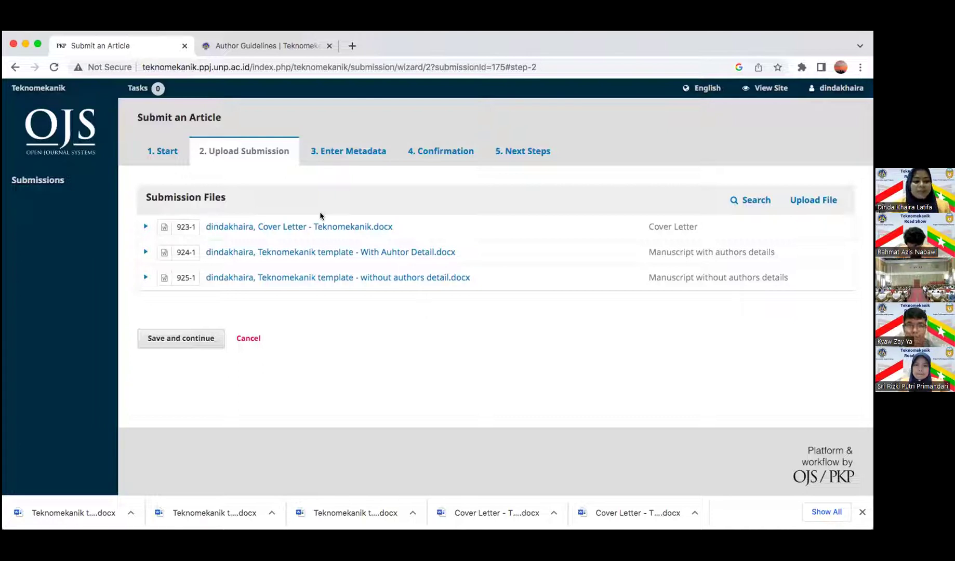
pyautogui.click(181, 337)
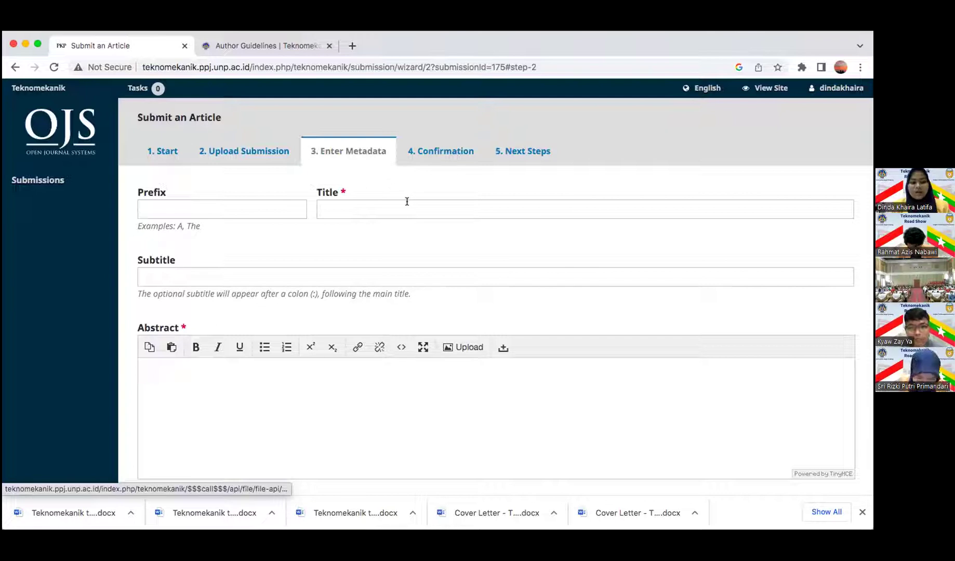
# Examine the metadata fields and the Add Contributor form, closing it without adding anyone.
pyautogui.scroll(-8, 371, 204)
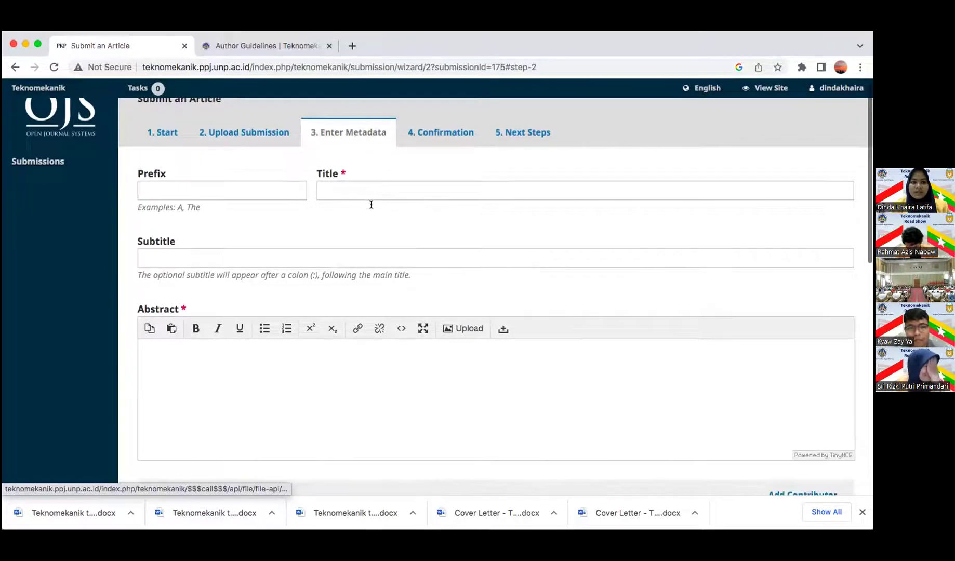
pyautogui.scroll(-3, 319, 281)
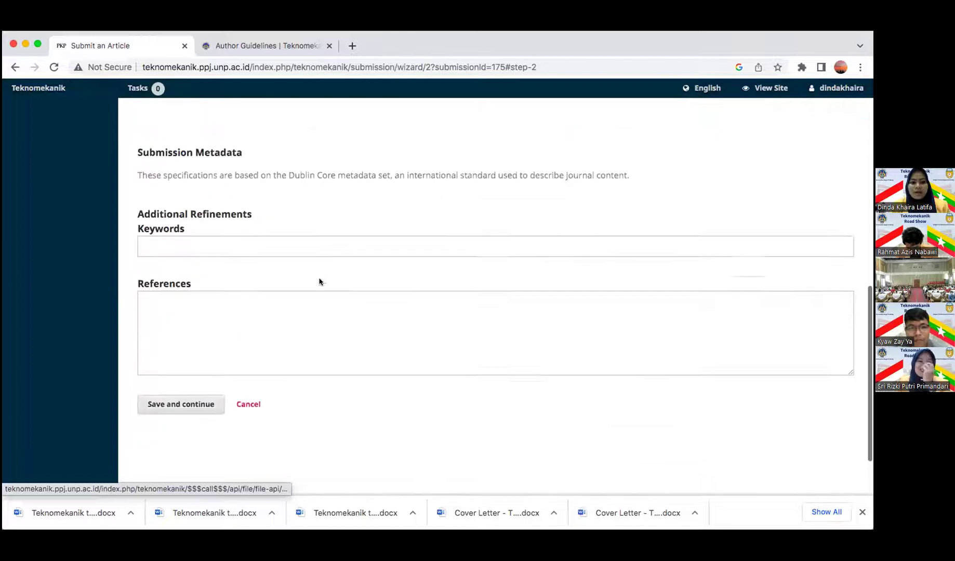
pyautogui.scroll(5, 189, 259)
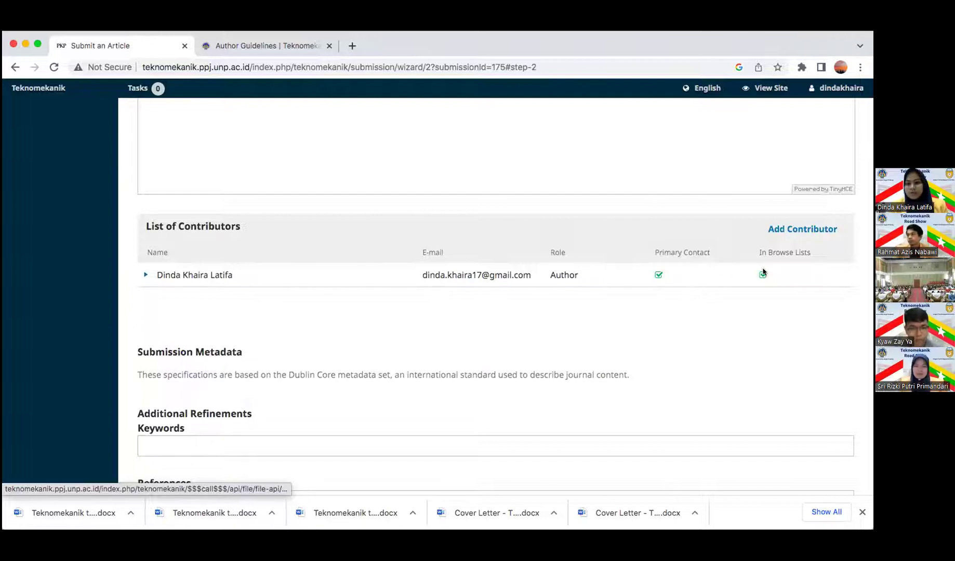
pyautogui.click(795, 234)
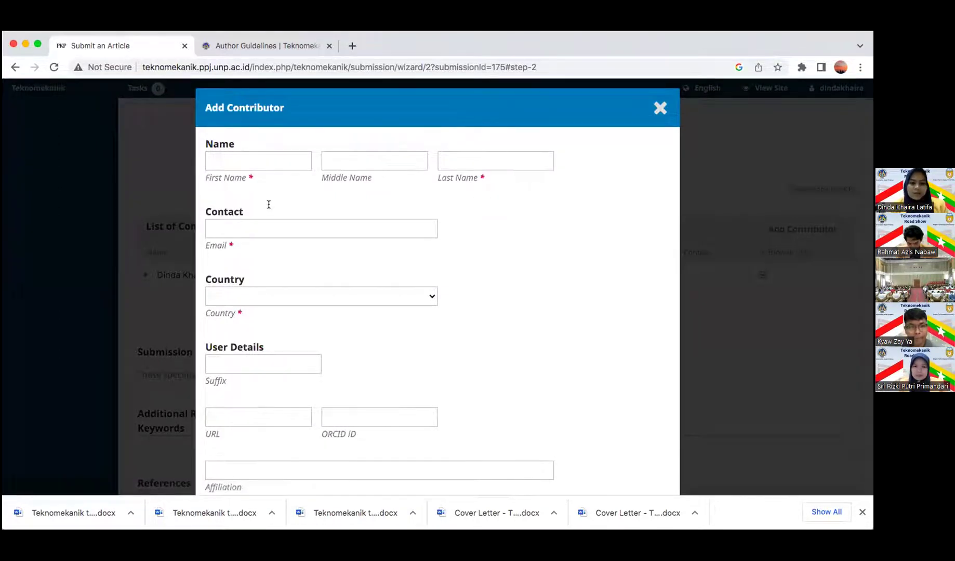
pyautogui.scroll(-10, 268, 204)
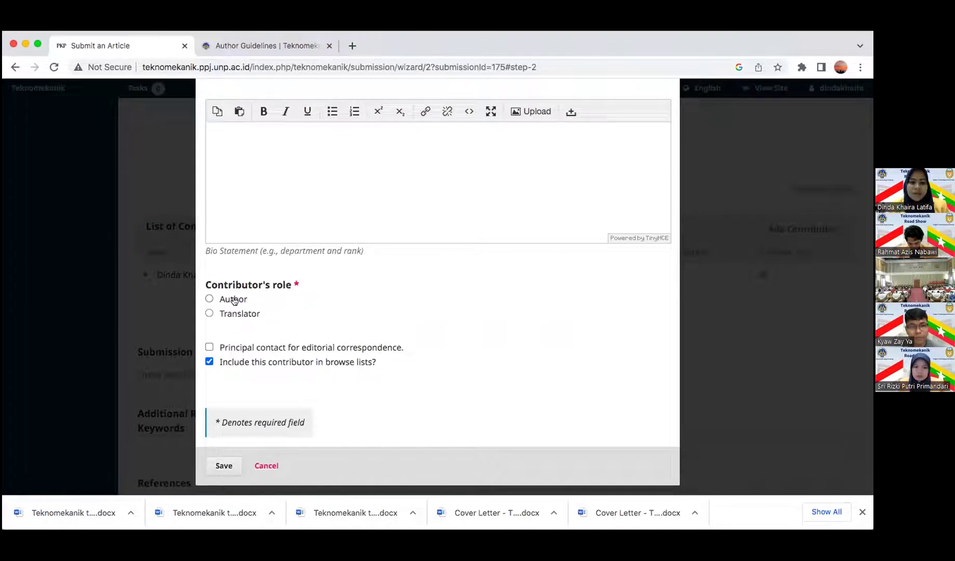
pyautogui.click(263, 467)
# Add the keywords w1, w2, w3 and w4, and enter a short placeholder entry in the references.
pyautogui.scroll(-5, 566, 400)
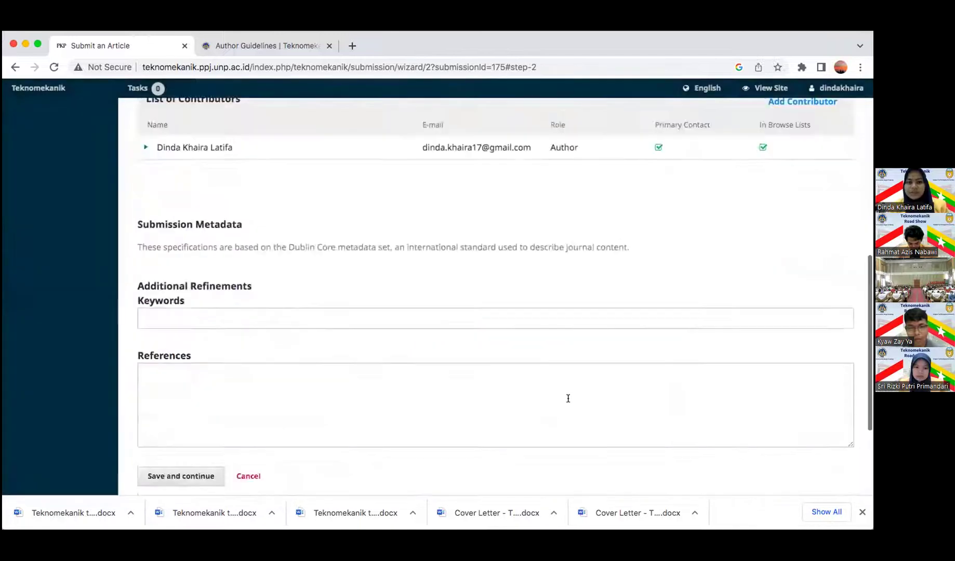
pyautogui.scroll(2, 567, 400)
pyautogui.scroll(-3, 567, 400)
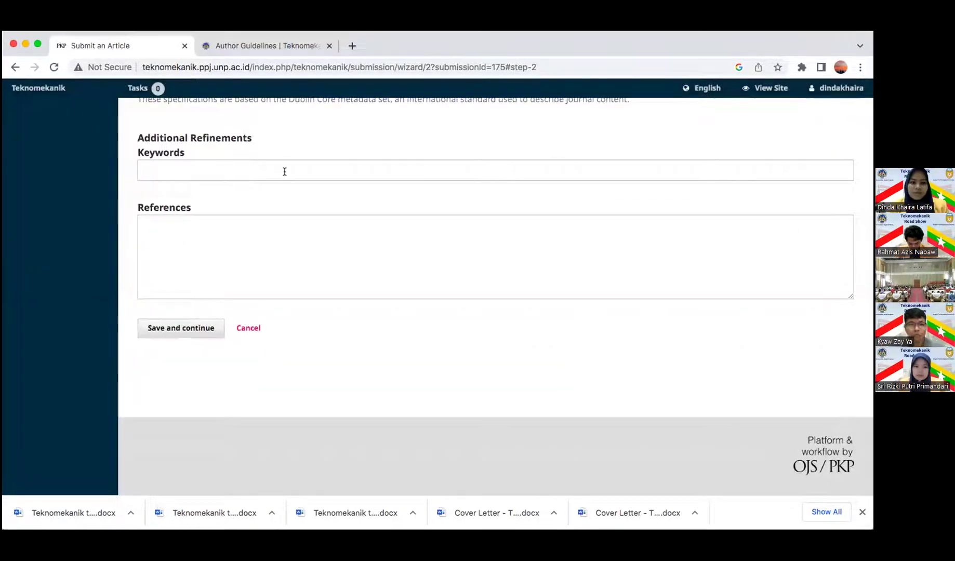
pyautogui.scroll(1, 283, 170)
pyautogui.click(212, 225)
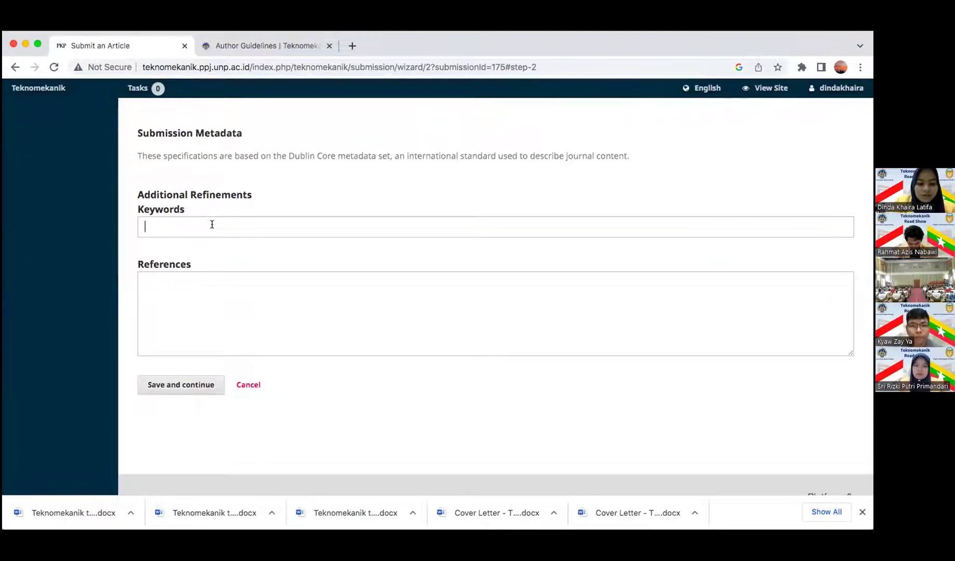
pyautogui.write('w1')
pyautogui.press('Return')
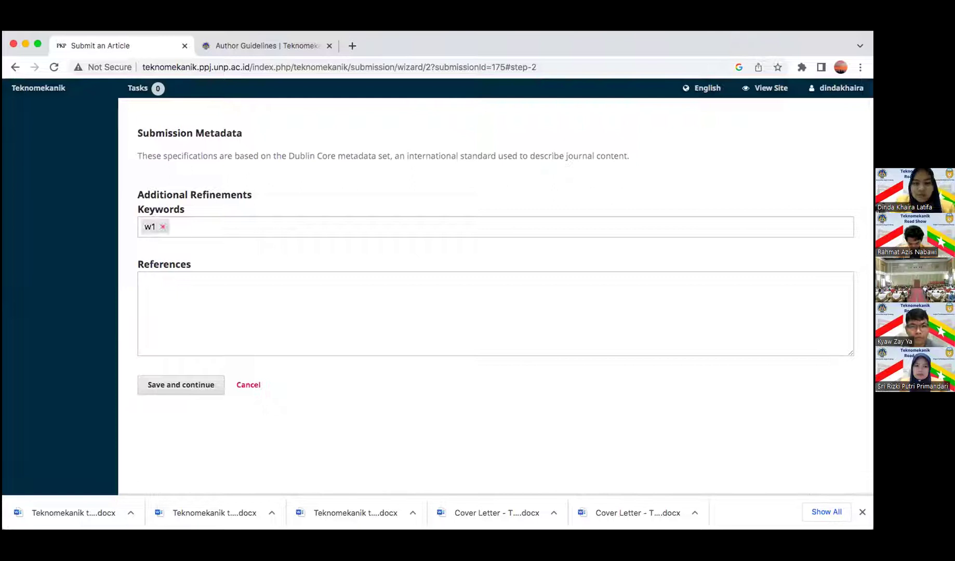
pyautogui.write('w2')
pyautogui.press('Return')
pyautogui.write('s3')
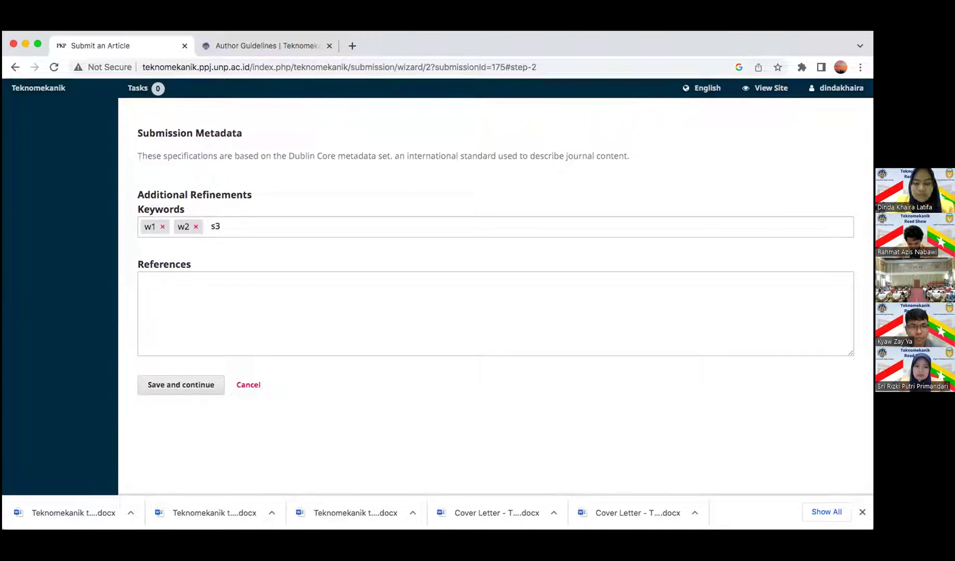
pyautogui.write('w3')
pyautogui.press('Return')
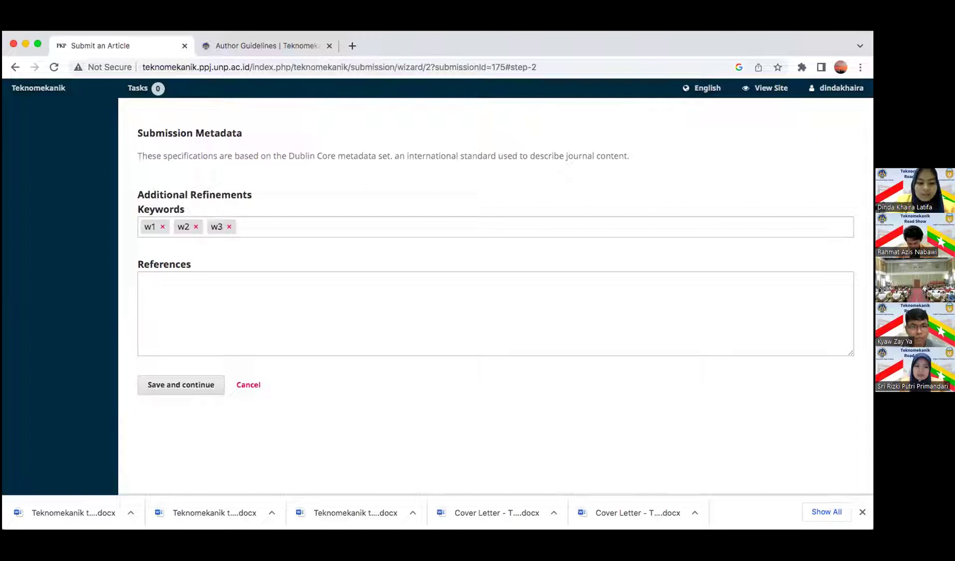
pyautogui.write('w4')
pyautogui.press('Return')
pyautogui.click(203, 285)
pyautogui.write('dinda ....')
# Set the title to "Development of Mesin Teknologi Terapan Textbook Based on Project Tasks from Regional Potentials" and enter a one-word placeholder abstract.
pyautogui.scroll(10, 411, 312)
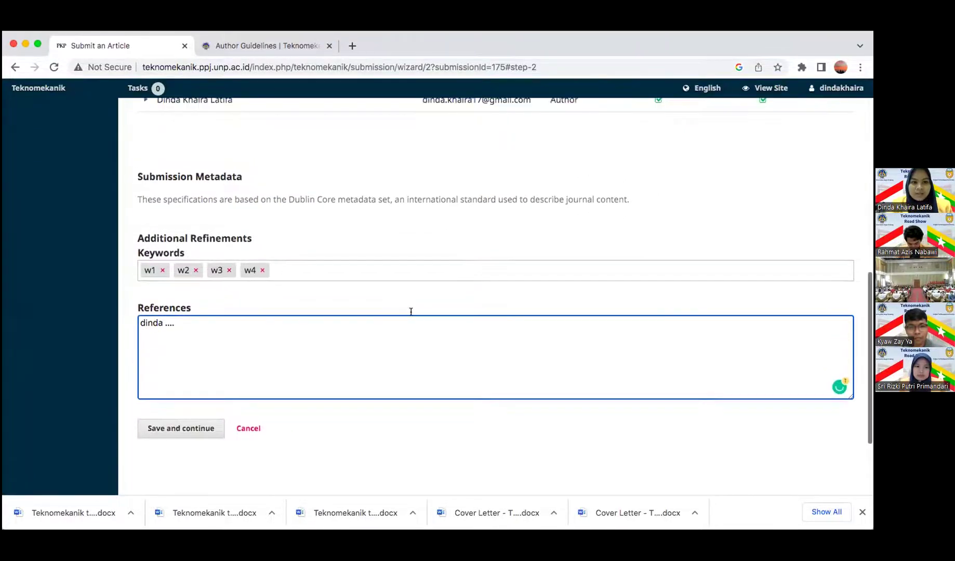
pyautogui.click(412, 209)
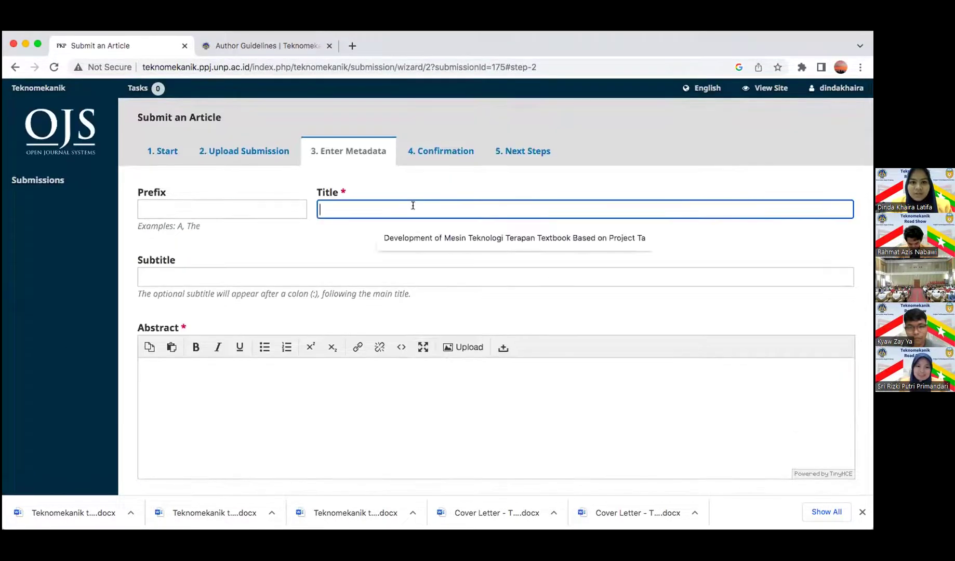
pyautogui.click(411, 238)
pyautogui.click(277, 373)
pyautogui.write('dinda')
pyautogui.scroll(-15, 522, 425)
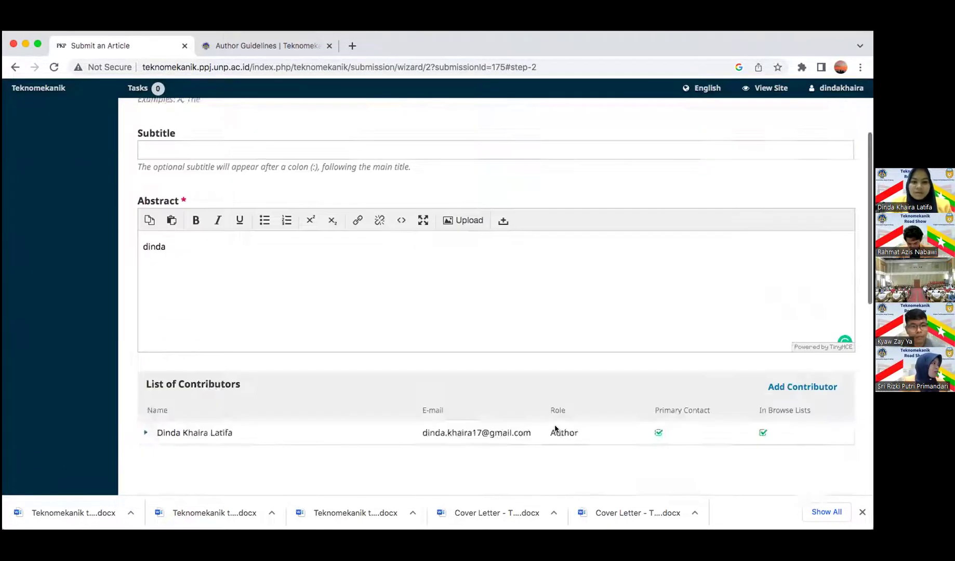
# Save the metadata and finish the submission, confirming that the article is to go to the journal.
pyautogui.click(192, 357)
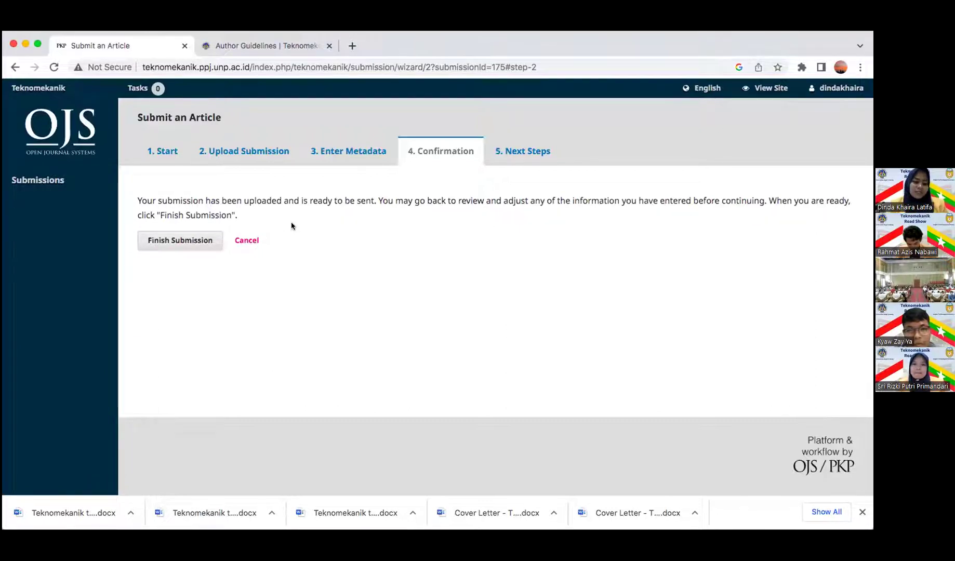
pyautogui.click(196, 242)
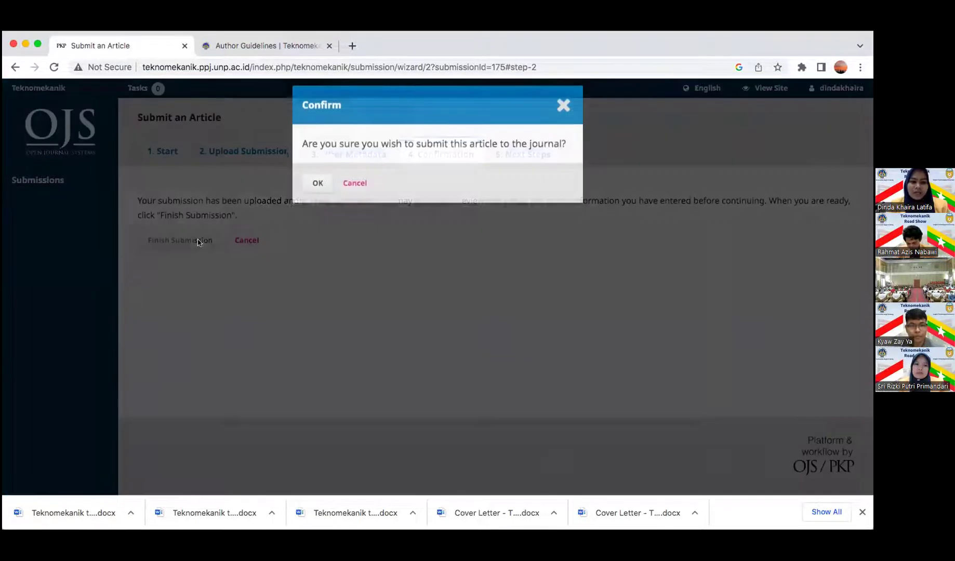
pyautogui.click(312, 189)
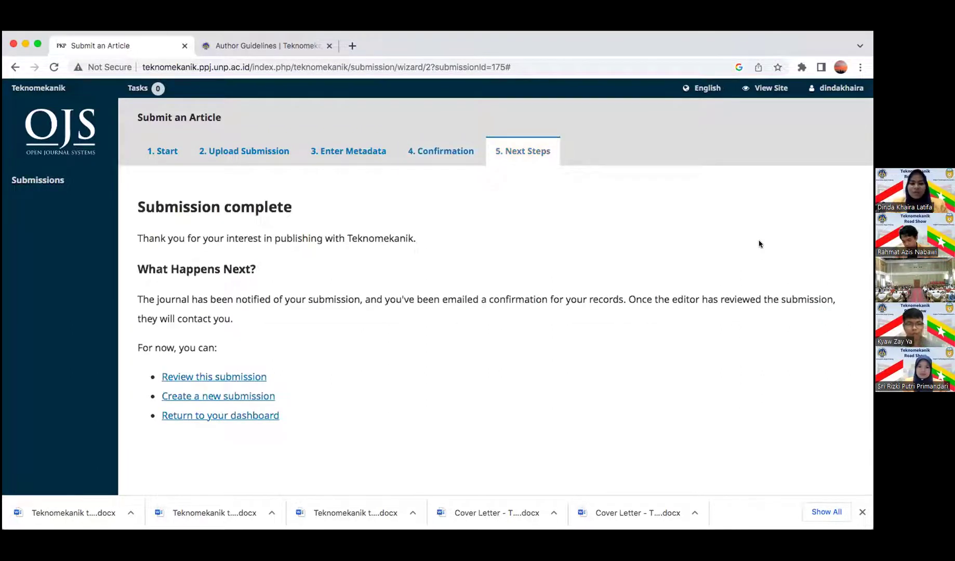
# Open the submitted article for review and examine its submission files, pre-review discussions, and Review stage.
pyautogui.click(198, 378)
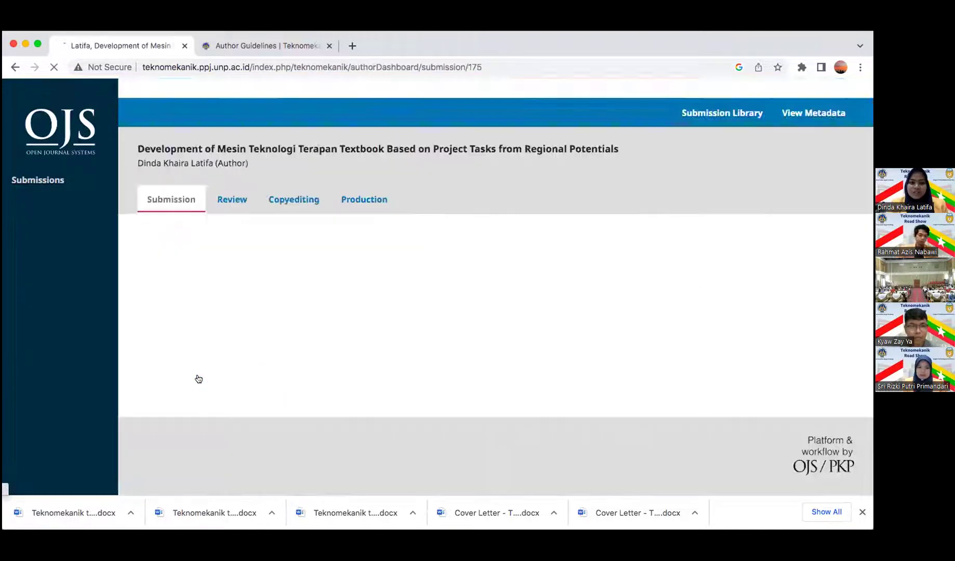
pyautogui.scroll(-3, 213, 357)
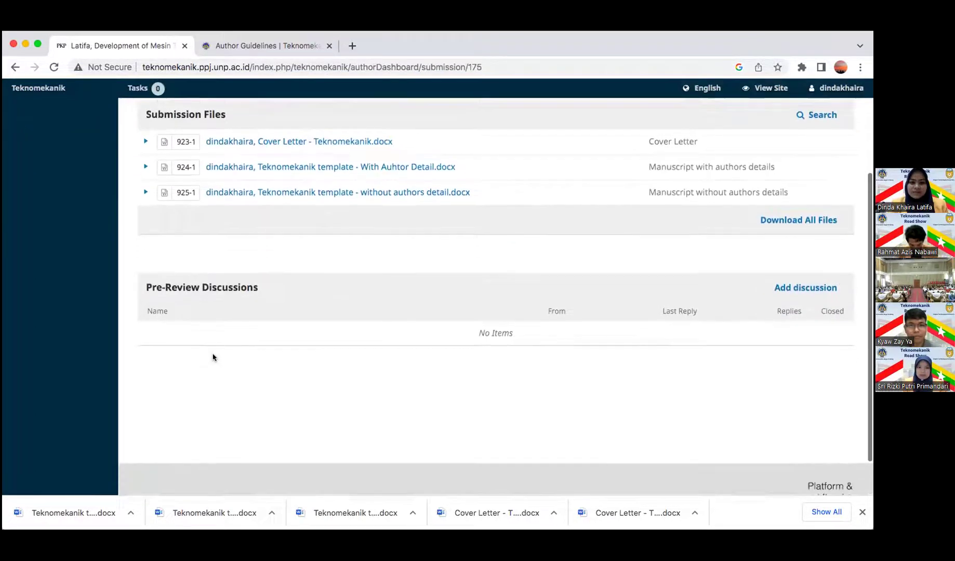
pyautogui.scroll(1, 213, 357)
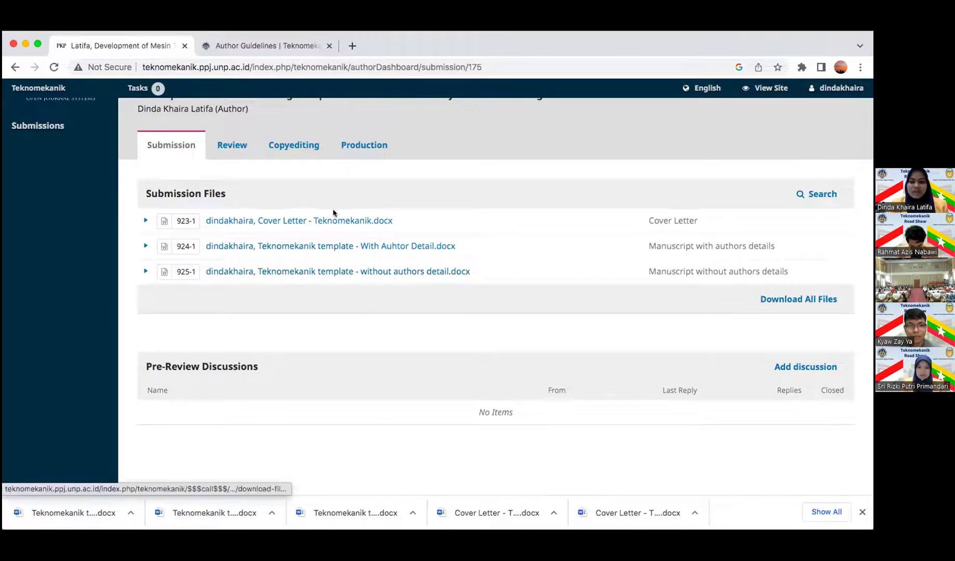
pyautogui.scroll(2, 334, 214)
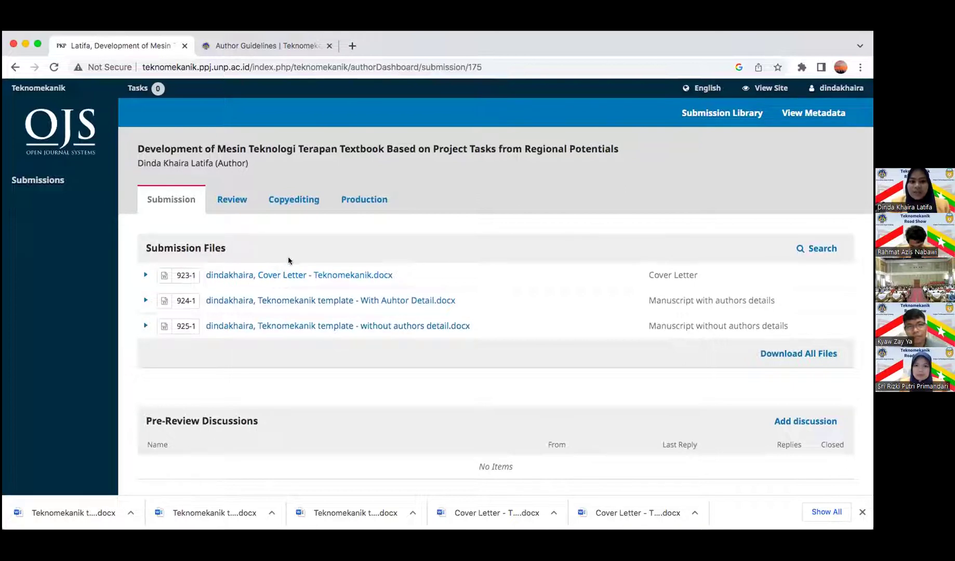
pyautogui.click(229, 208)
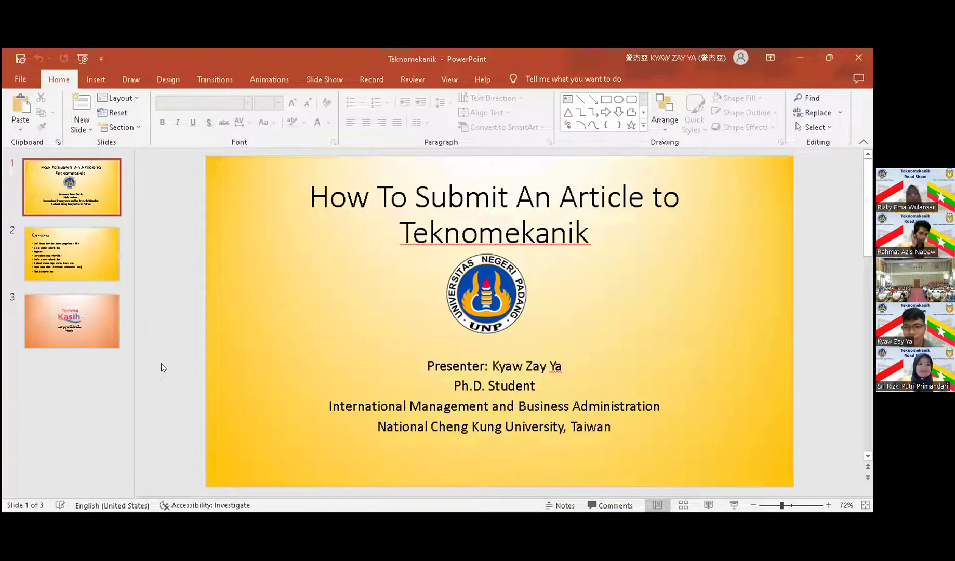
# Start the slide show of the Teknomekanik presentation in PowerPoint from the first slide.
pyautogui.click(734, 505)
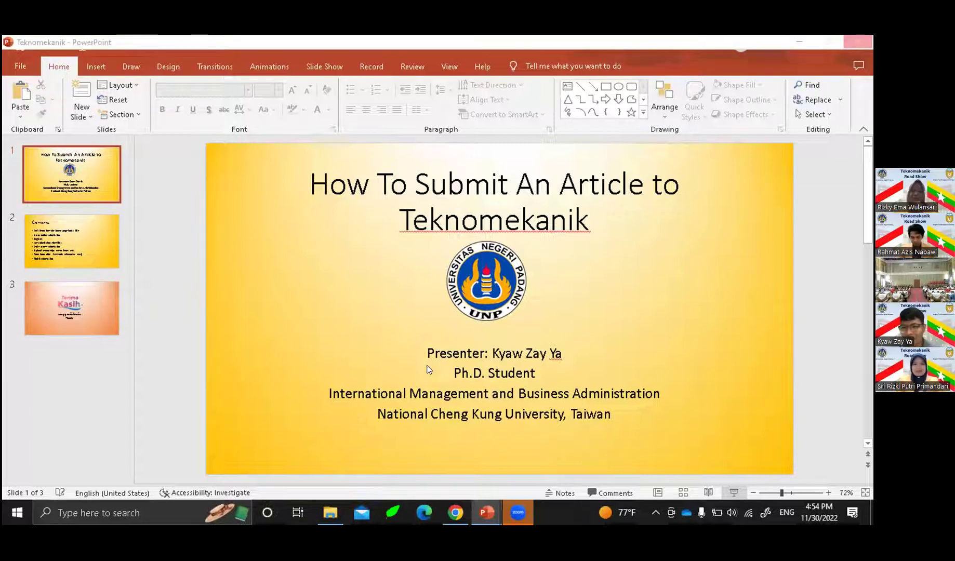
pyautogui.press('F5')
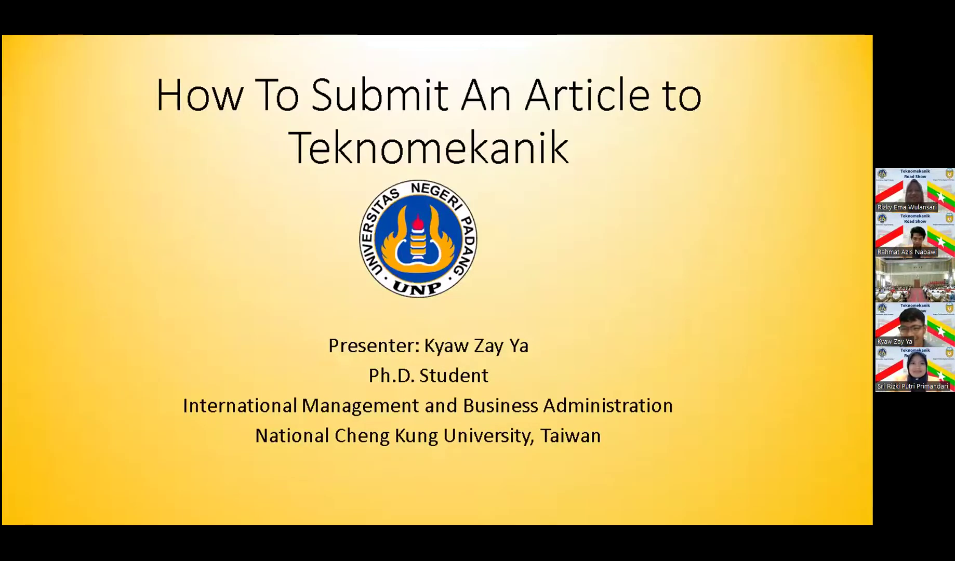
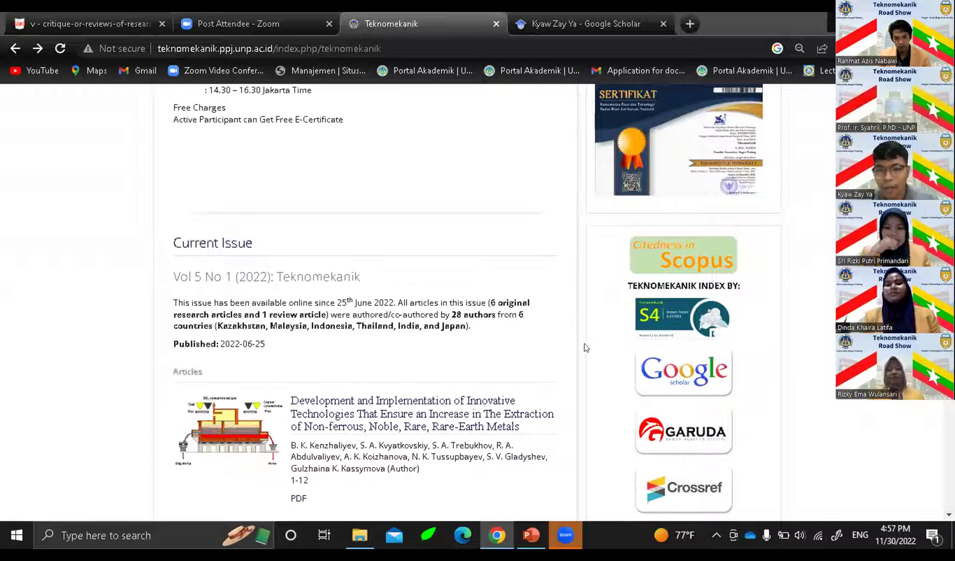
# Review the Teknomekanik home page, open its online submission page, and log out of the signed-in account.
pyautogui.scroll(-1, 584, 343)
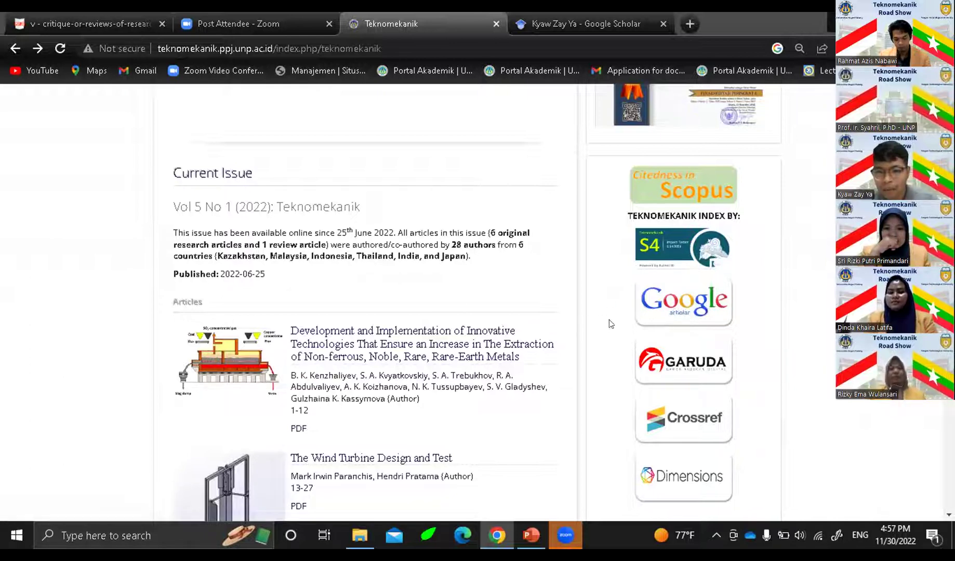
pyautogui.scroll(-1, 613, 324)
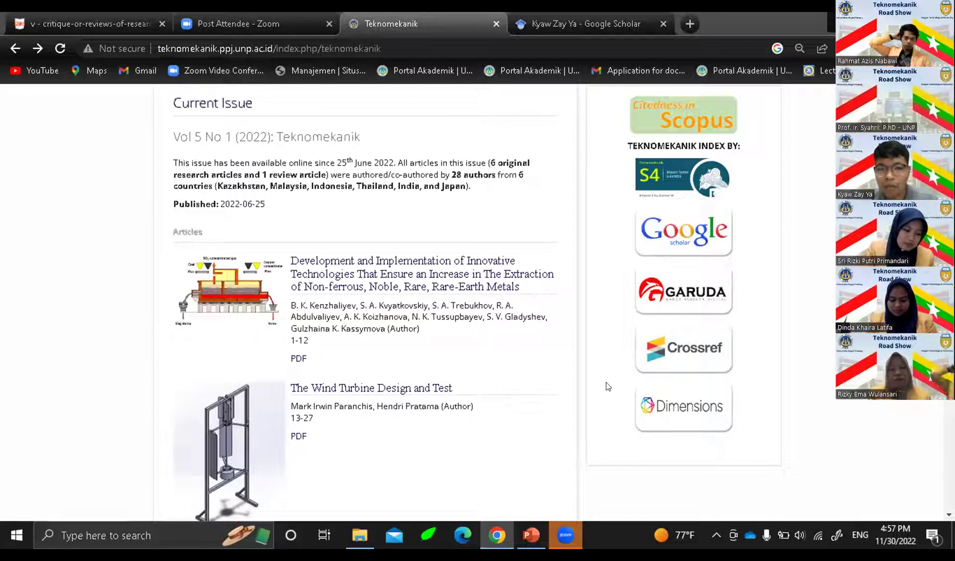
pyautogui.scroll(1, 607, 387)
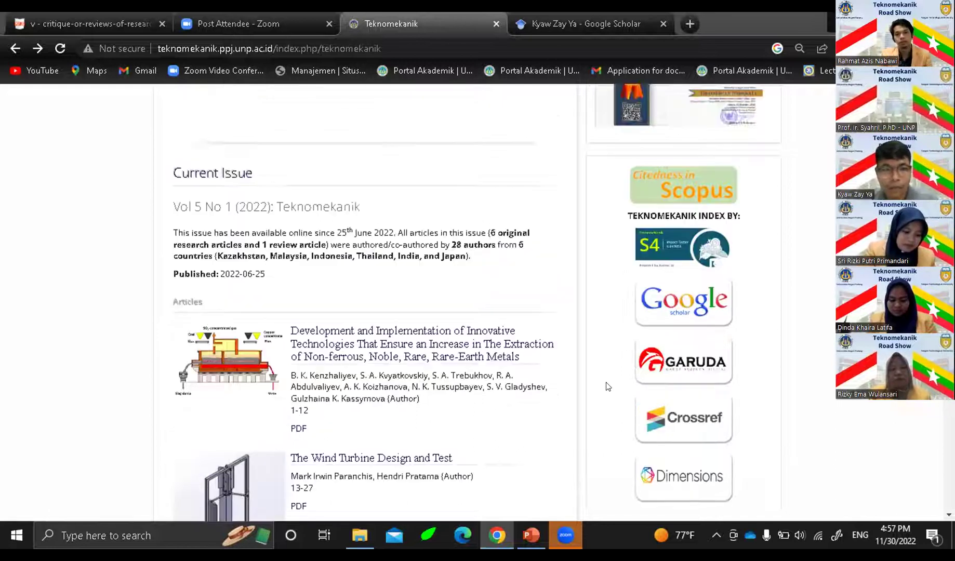
pyautogui.scroll(6, 608, 386)
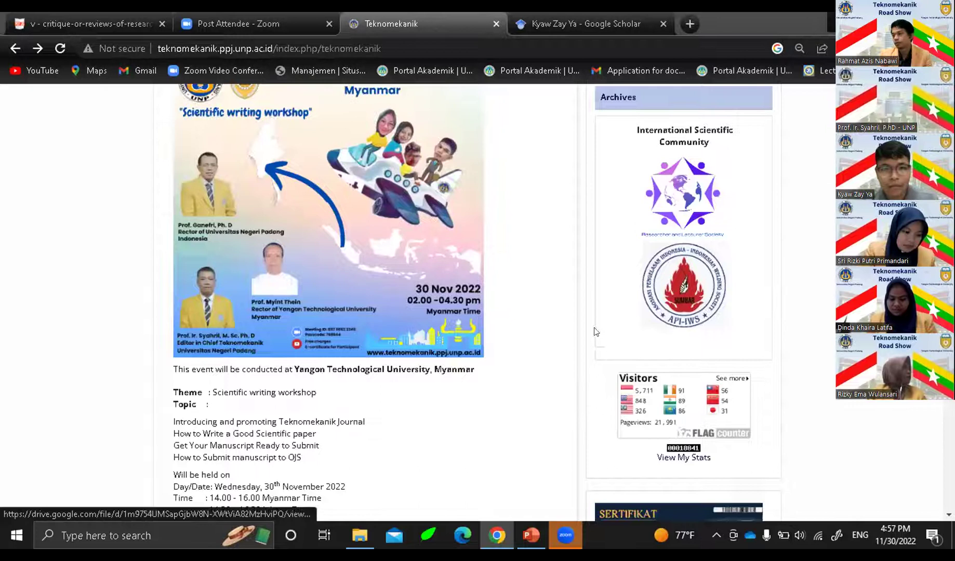
pyautogui.scroll(1, 595, 331)
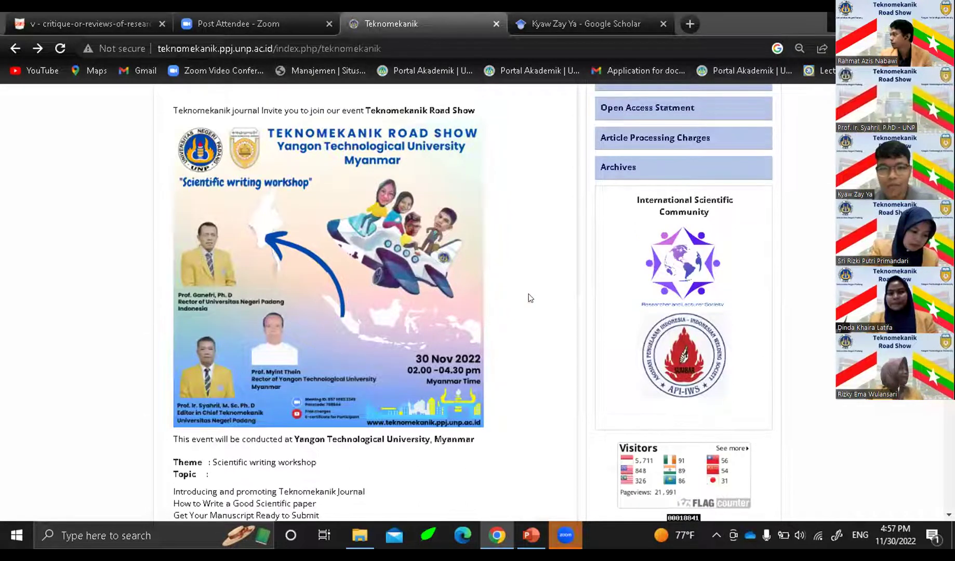
pyautogui.scroll(5, 532, 299)
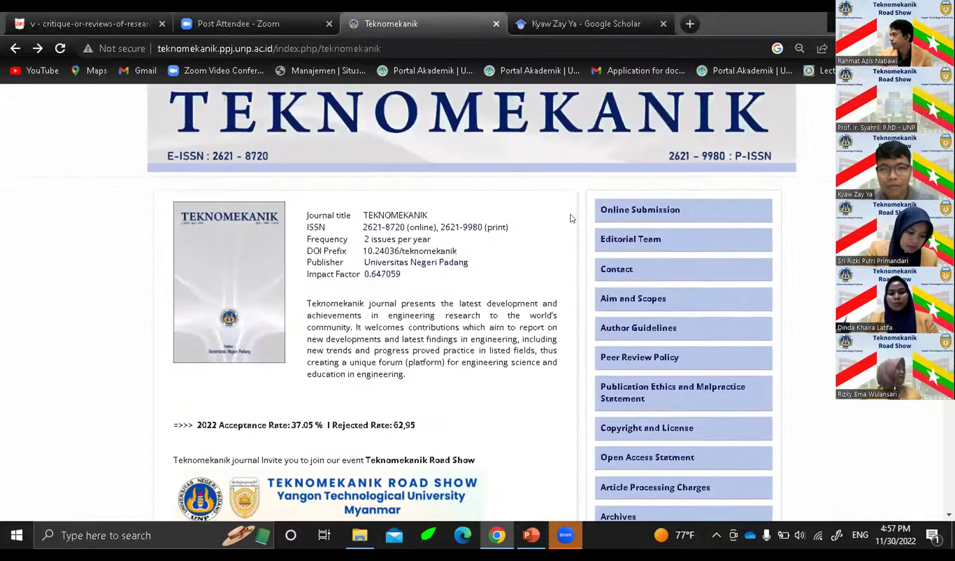
pyautogui.click(645, 210)
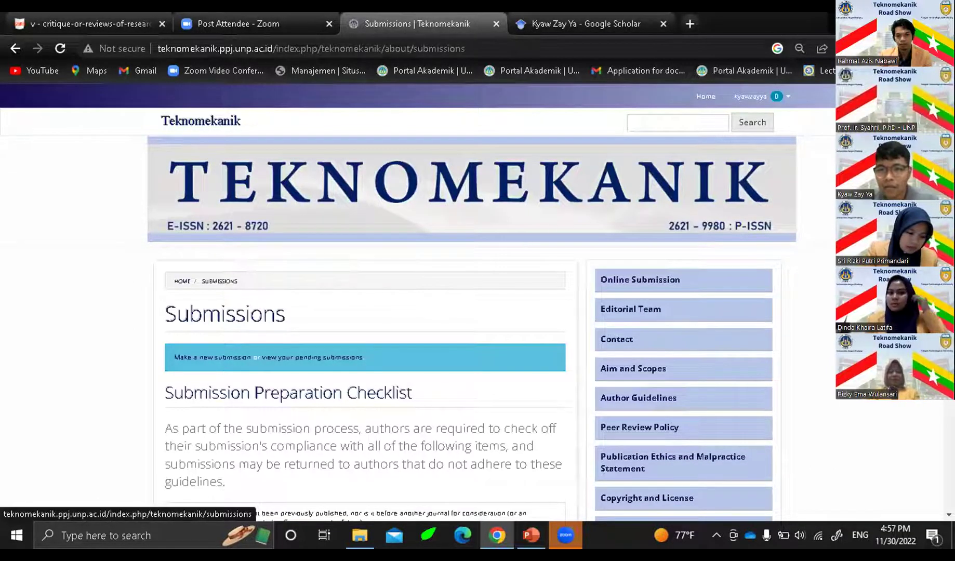
pyautogui.click(778, 98)
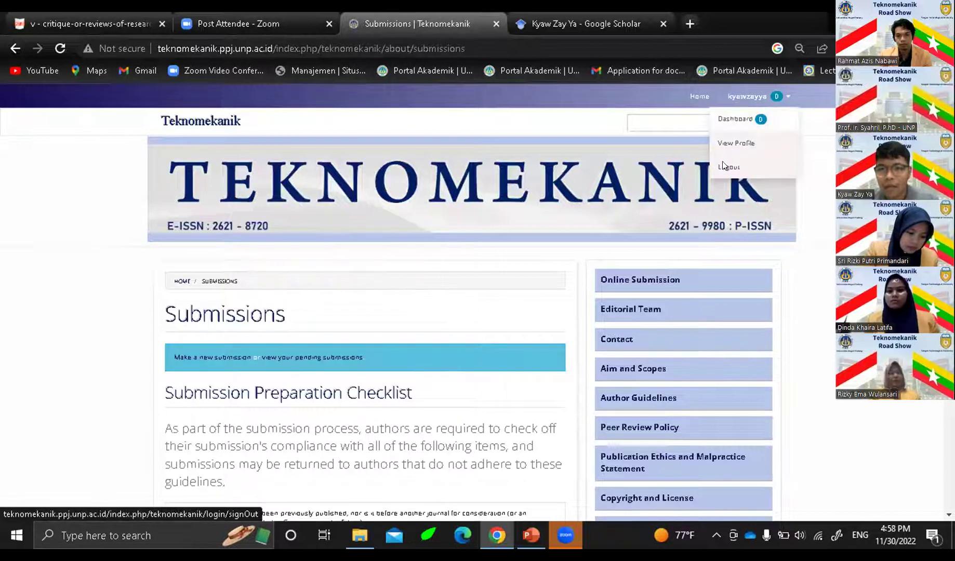
pyautogui.click(724, 166)
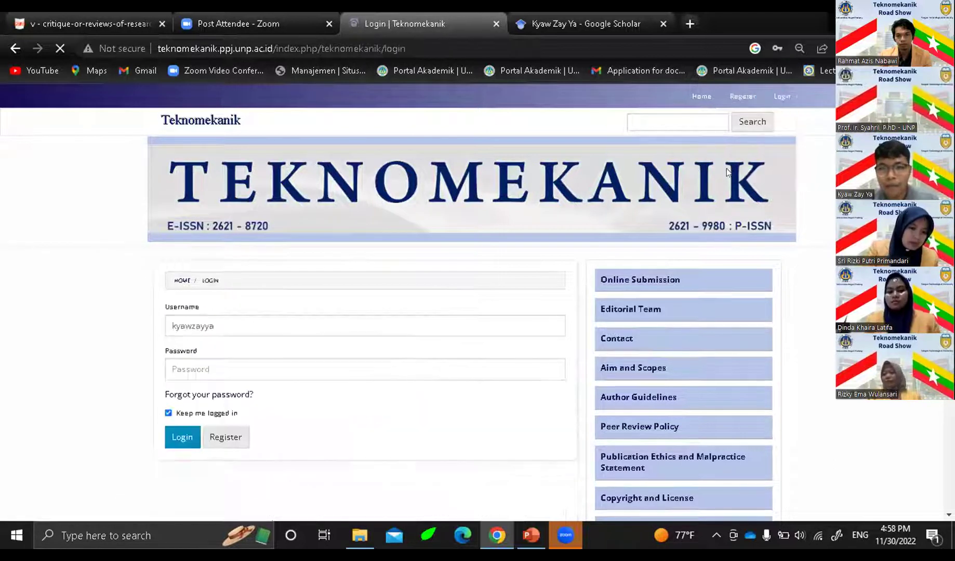
# Open the journal's registration form and examine its profile and login fields and its consent options.
pyautogui.click(734, 96)
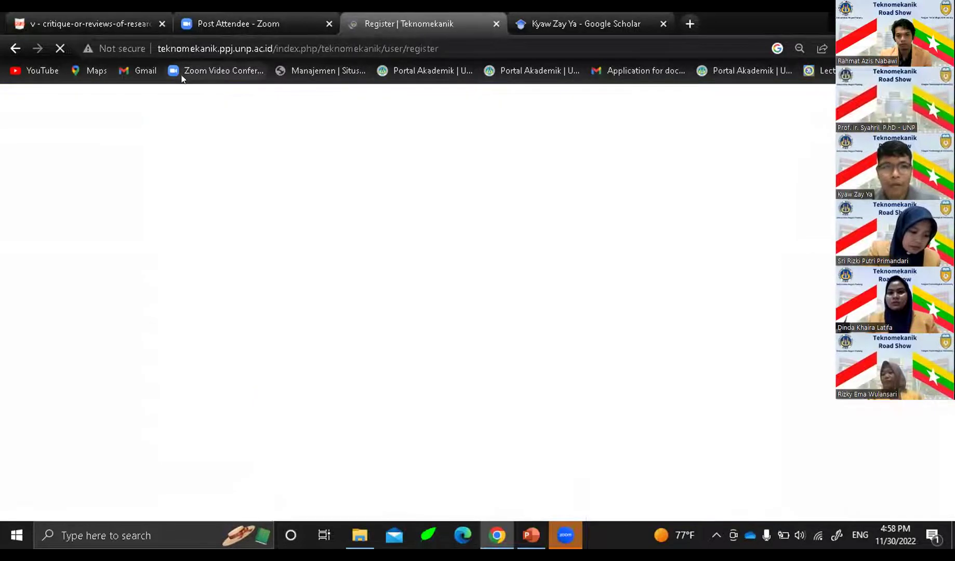
pyautogui.scroll(-5, 335, 251)
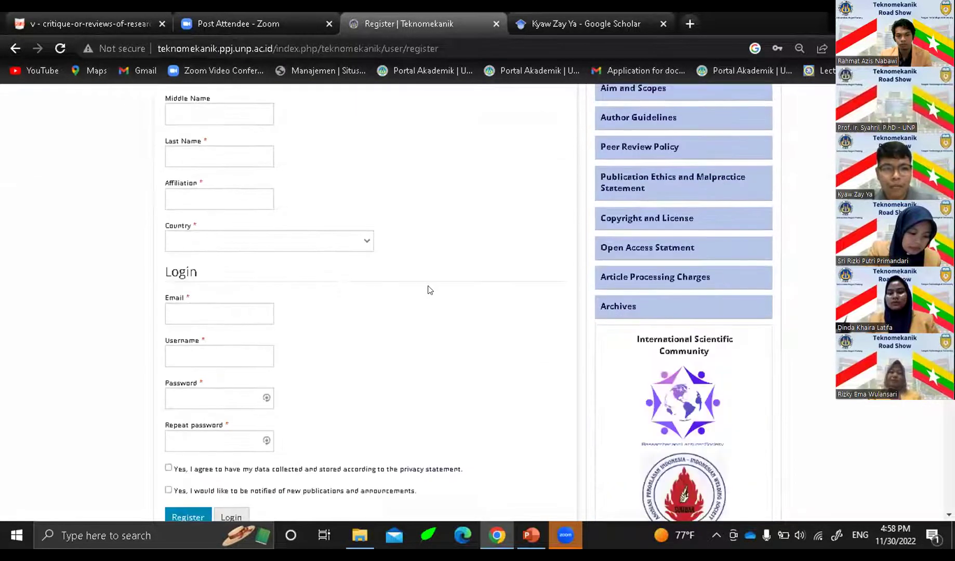
pyautogui.scroll(-1, 466, 288)
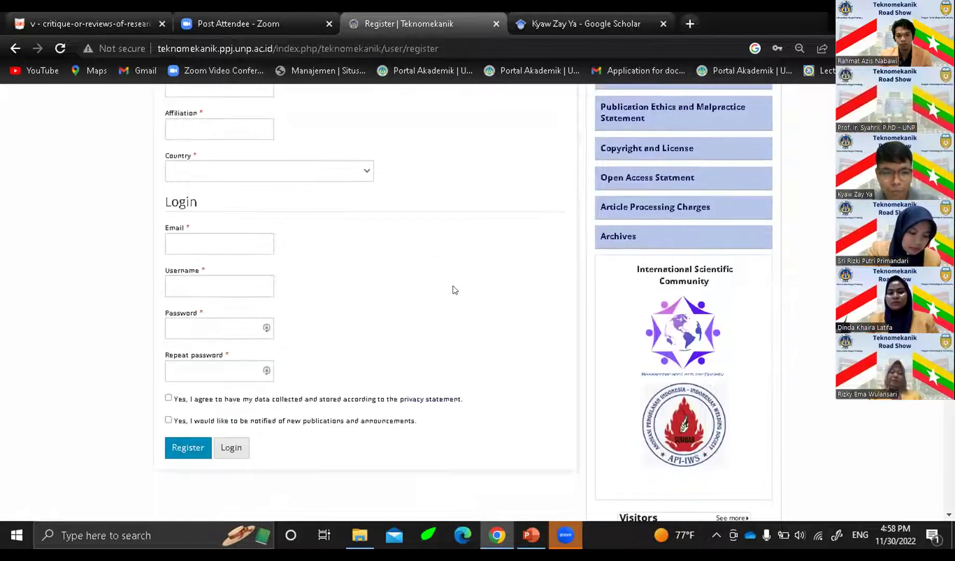
pyautogui.scroll(3, 455, 290)
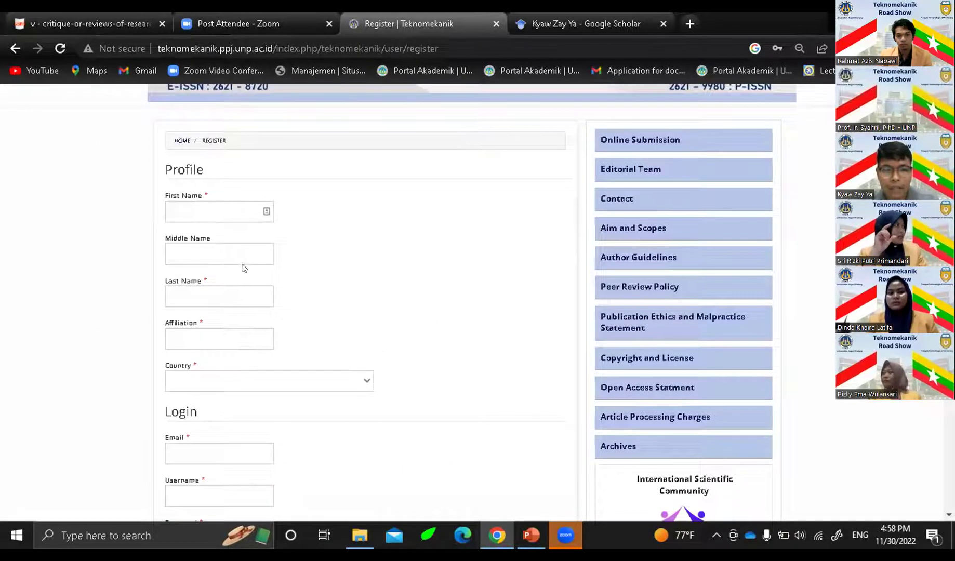
pyautogui.scroll(-2, 317, 303)
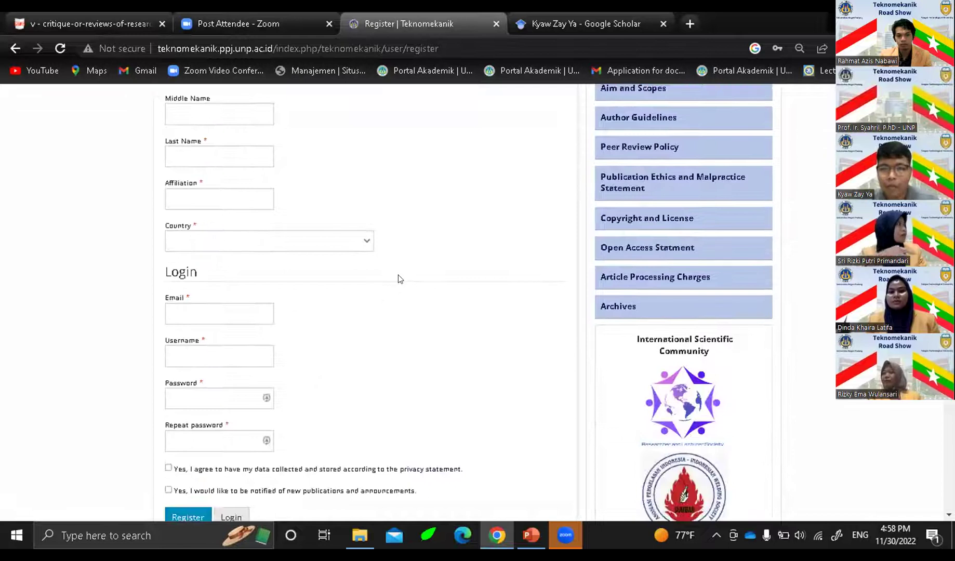
pyautogui.scroll(-1, 317, 301)
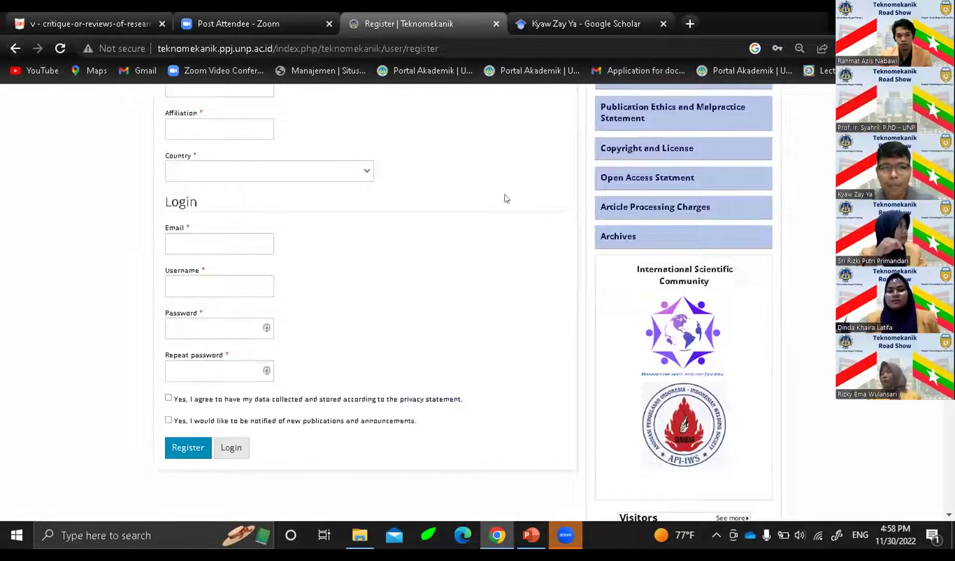
pyautogui.scroll(4, 504, 198)
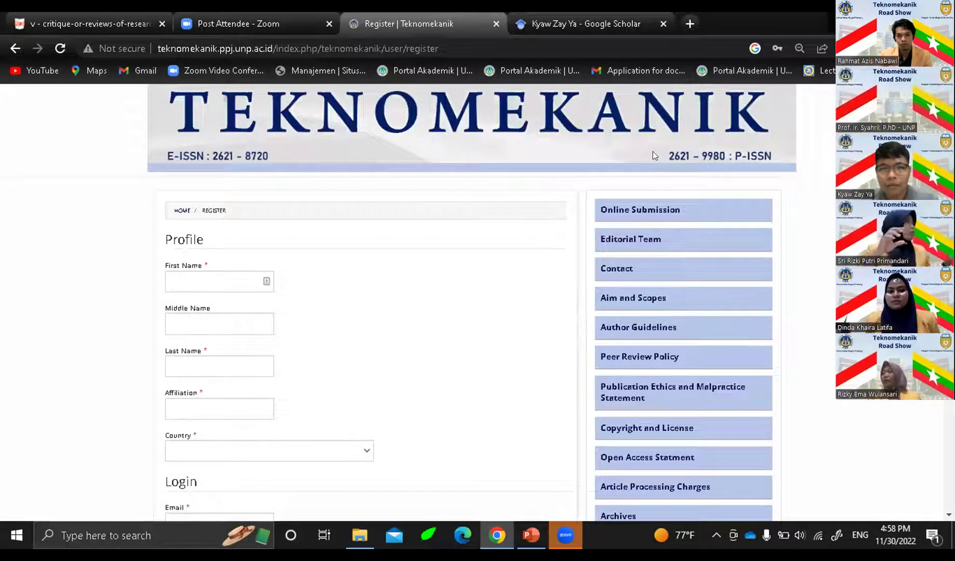
pyautogui.scroll(1, 777, 96)
# Log in to the journal account with the saved username and password.
pyautogui.click(780, 96)
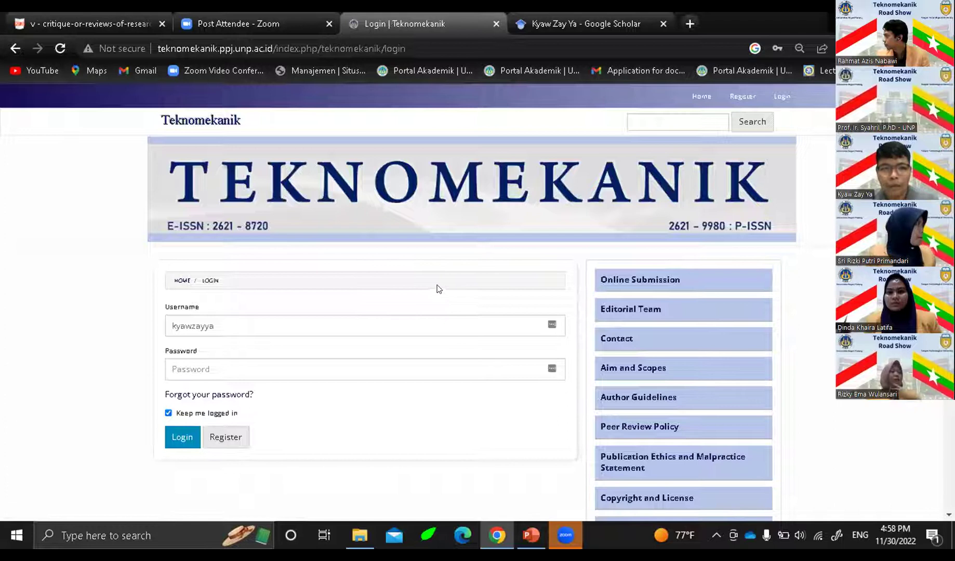
pyautogui.click(219, 325)
pyautogui.click(196, 376)
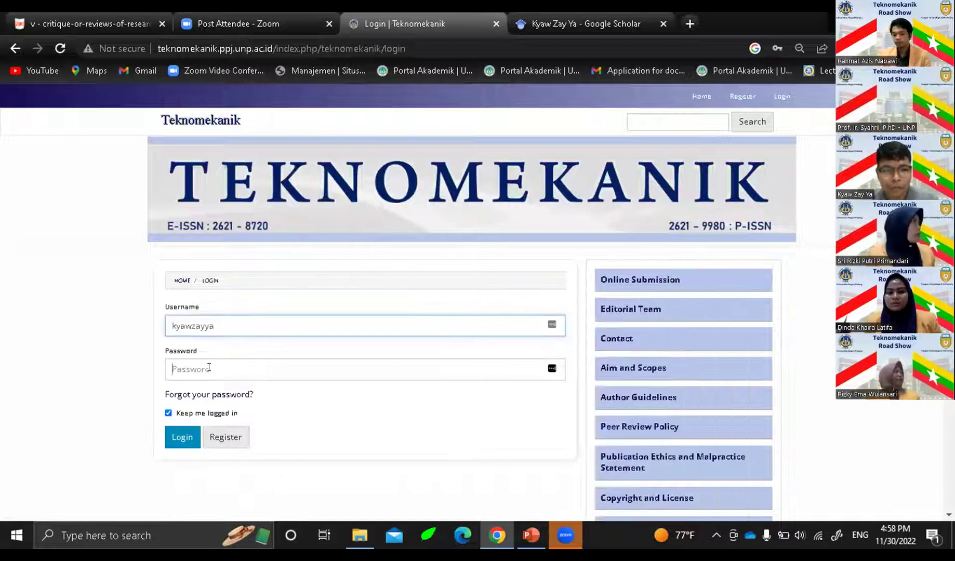
pyautogui.click(217, 319)
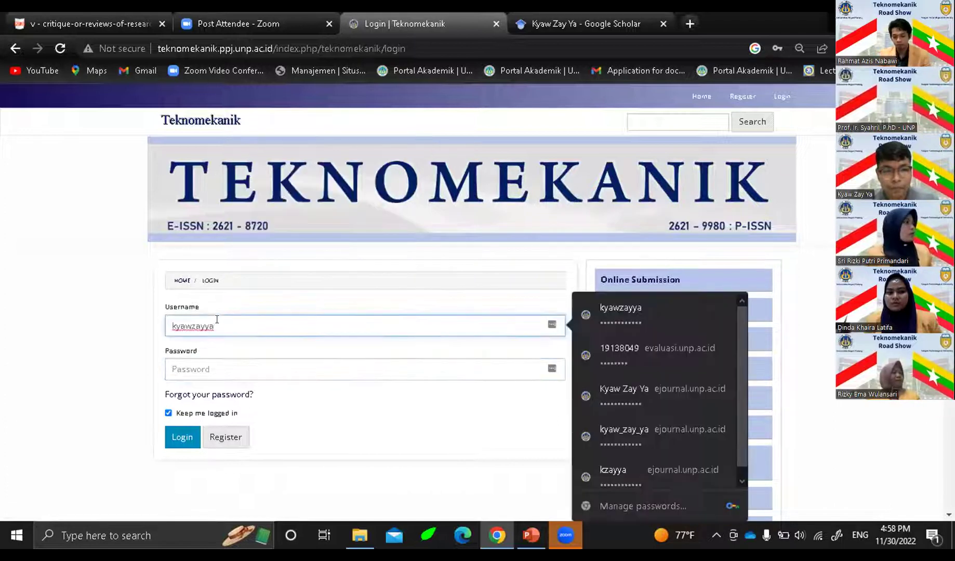
pyautogui.click(582, 306)
pyautogui.click(181, 437)
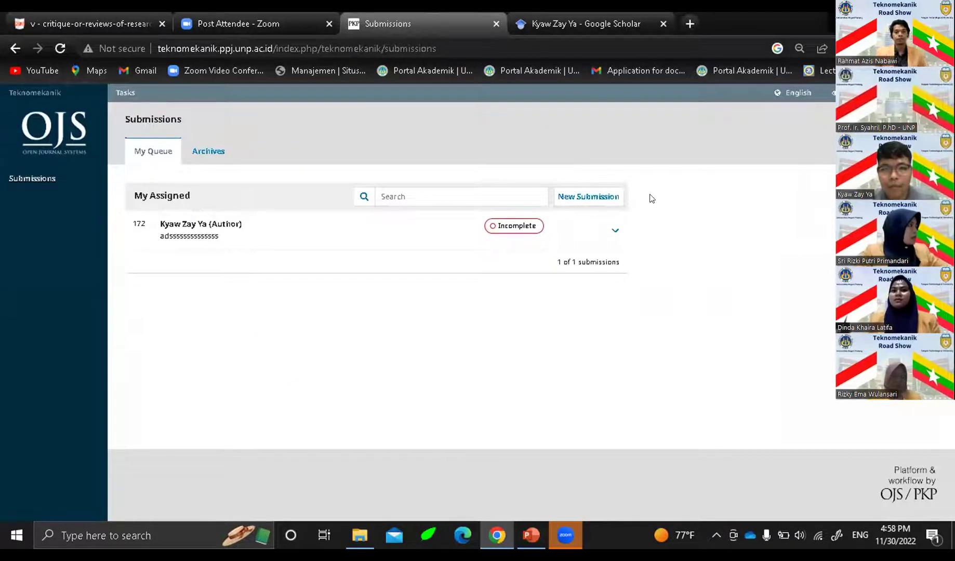
# Start a new submission and acknowledge all the submission requirements.
pyautogui.click(581, 200)
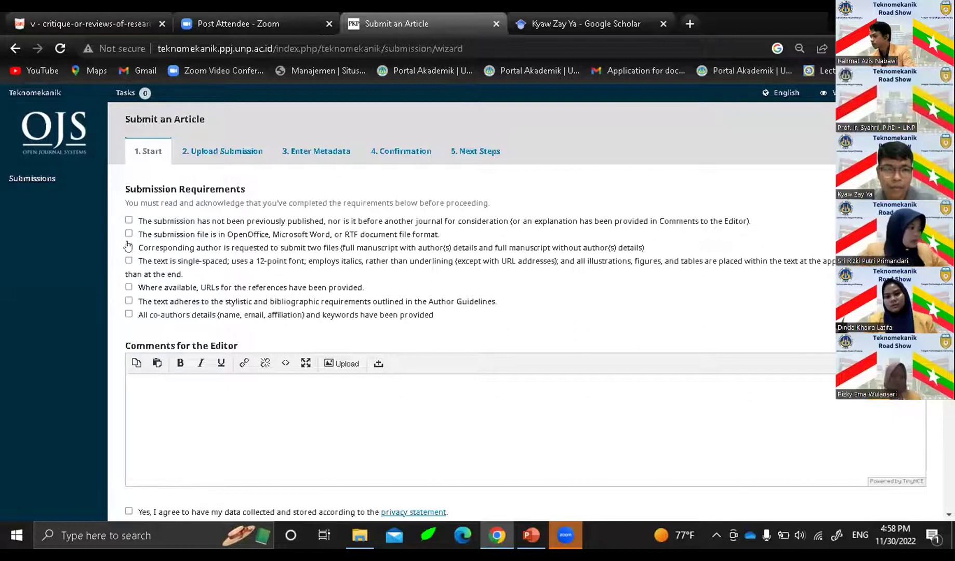
pyautogui.click(128, 221)
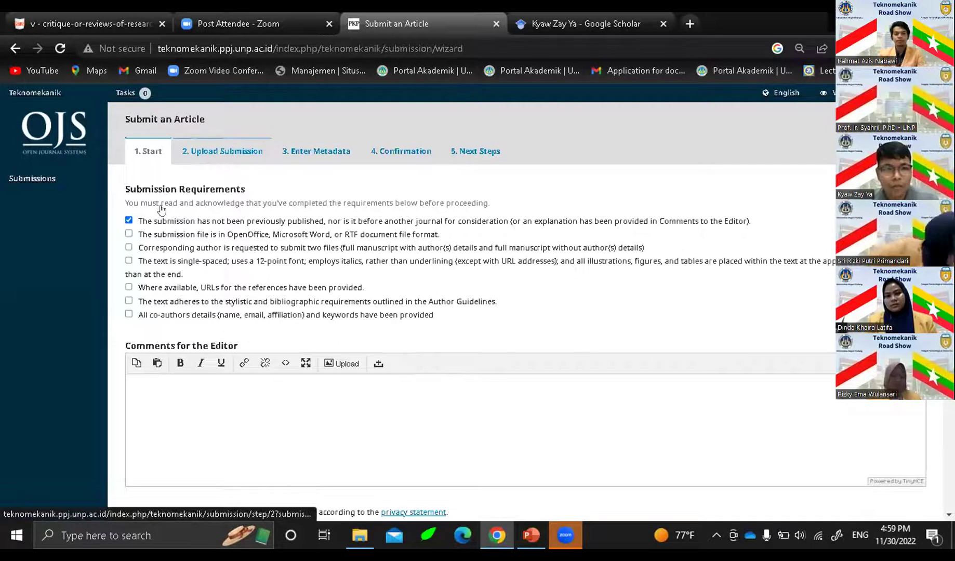
pyautogui.click(128, 234)
pyautogui.click(129, 248)
pyautogui.click(128, 260)
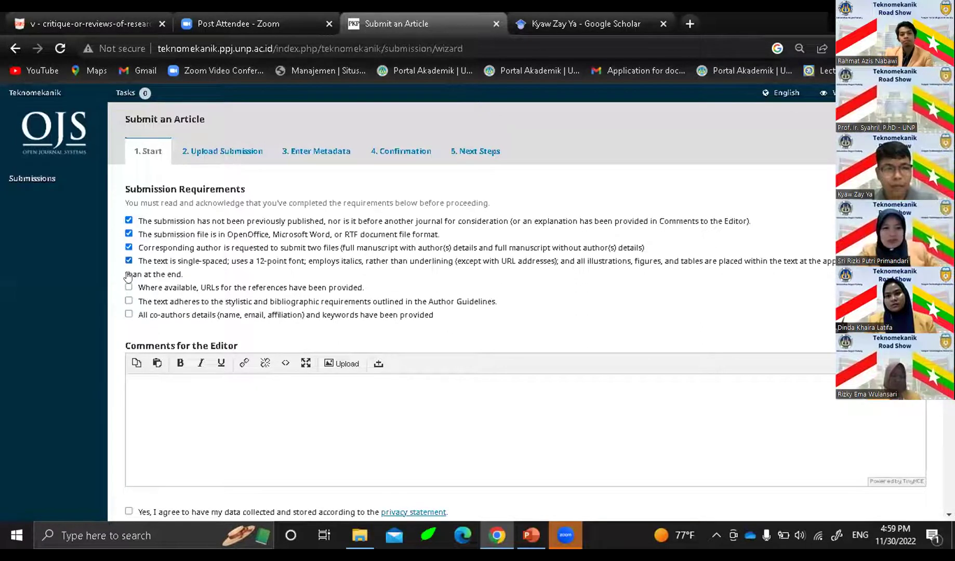
pyautogui.click(128, 287)
pyautogui.click(128, 287)
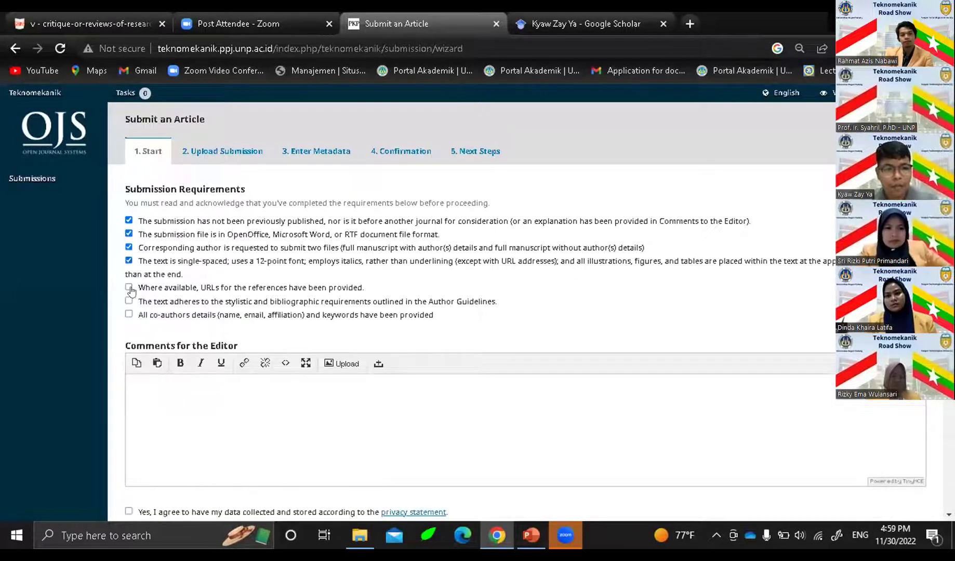
pyautogui.click(129, 314)
# Leave the comments for the editor empty, agree to the privacy statement, and save to continue to the submission upload.
pyautogui.scroll(-5, 302, 327)
pyautogui.scroll(1, 296, 305)
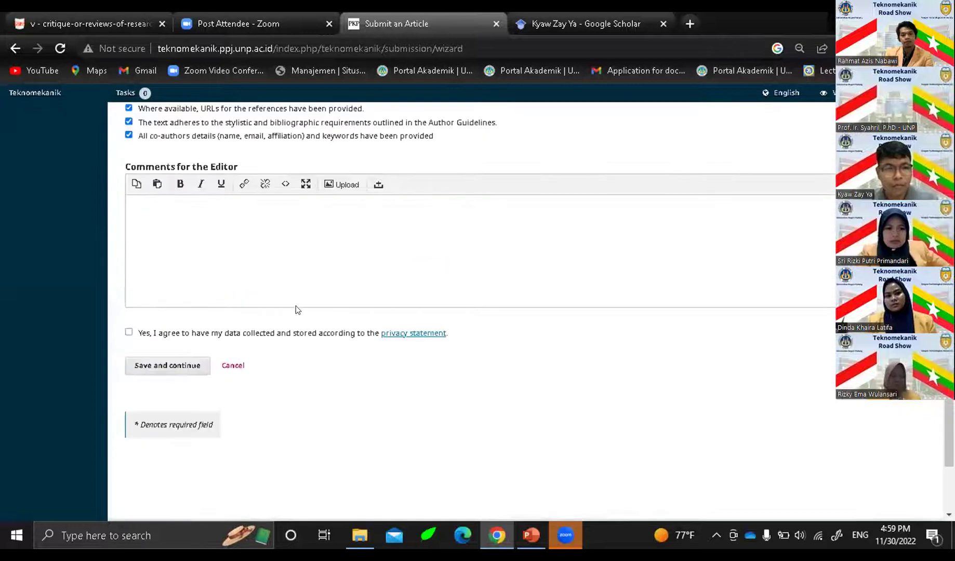
pyautogui.click(186, 219)
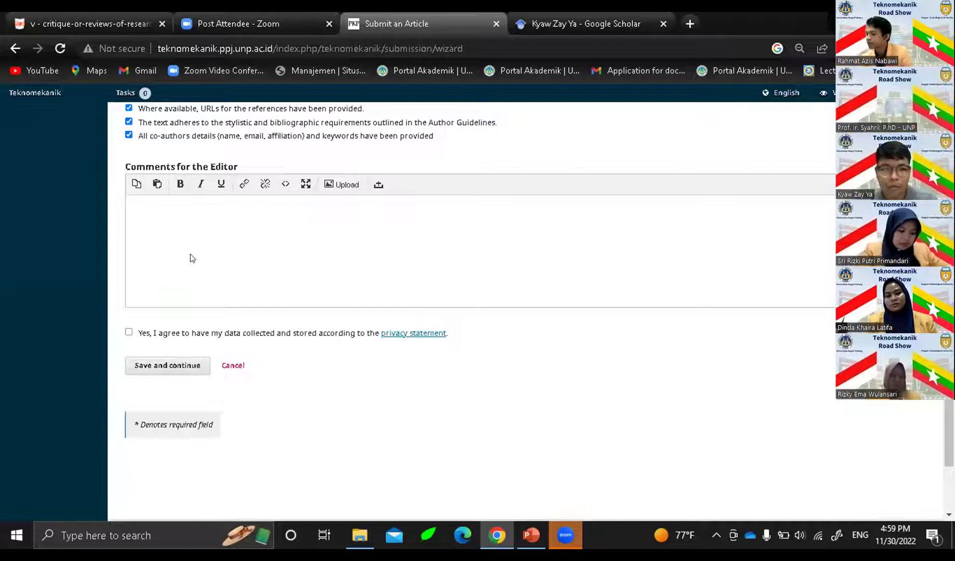
pyautogui.click(129, 334)
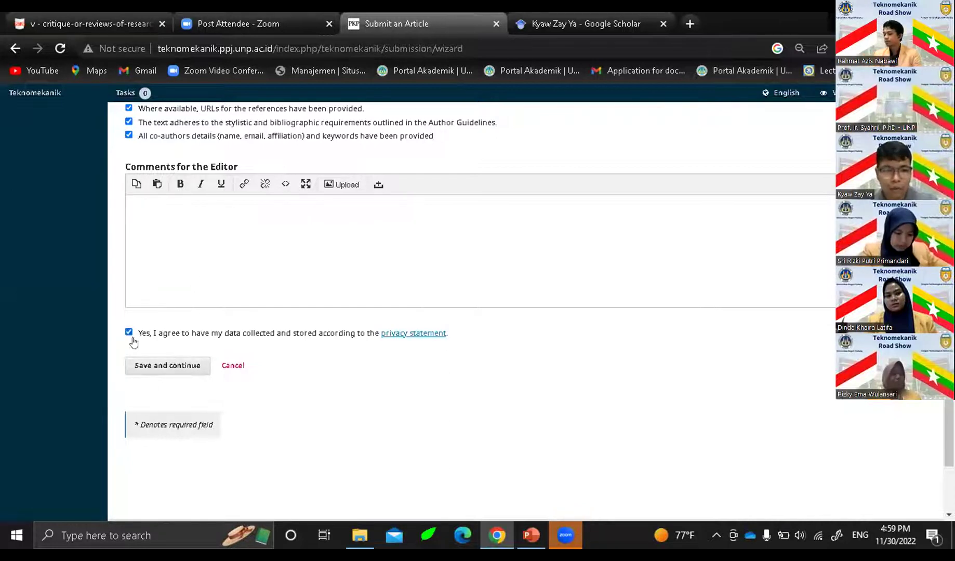
pyautogui.click(164, 366)
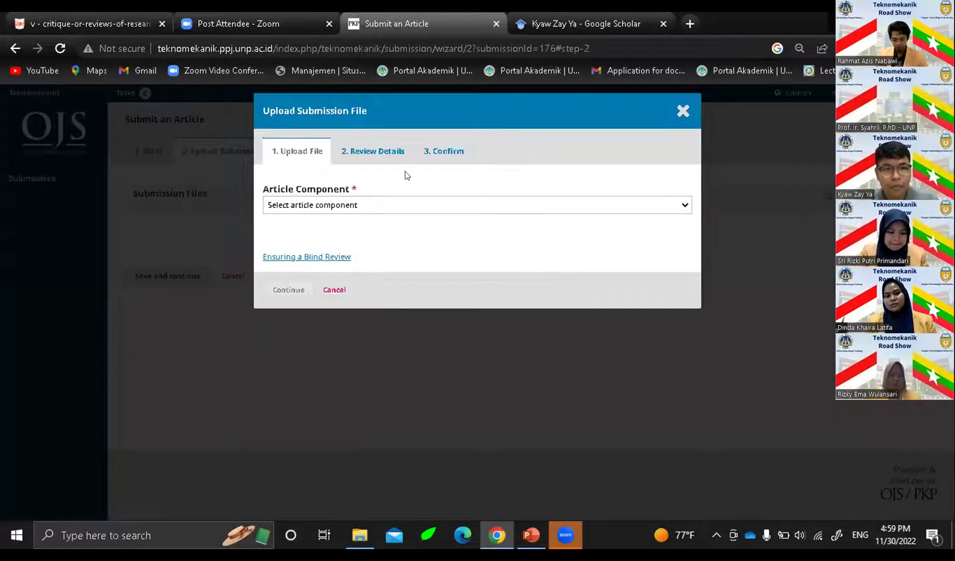
# Try to upload a file with Cover Letter as the article component, and close the upload dialog.
pyautogui.click(453, 206)
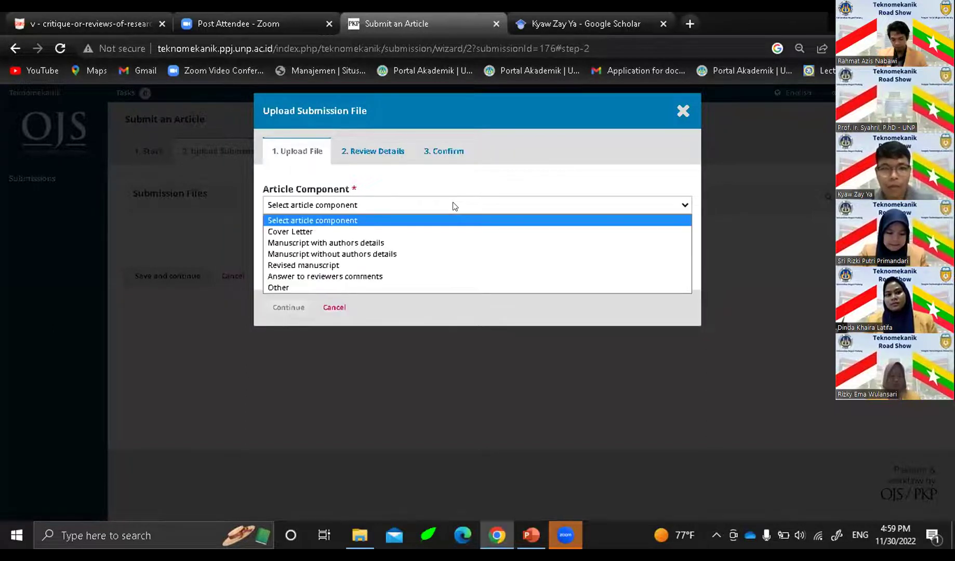
pyautogui.click(342, 231)
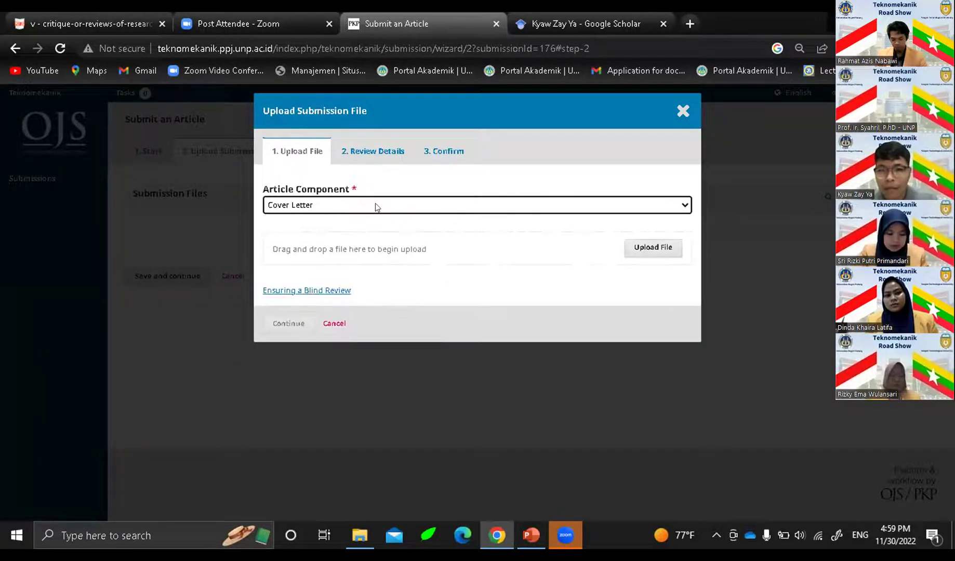
pyautogui.click(643, 248)
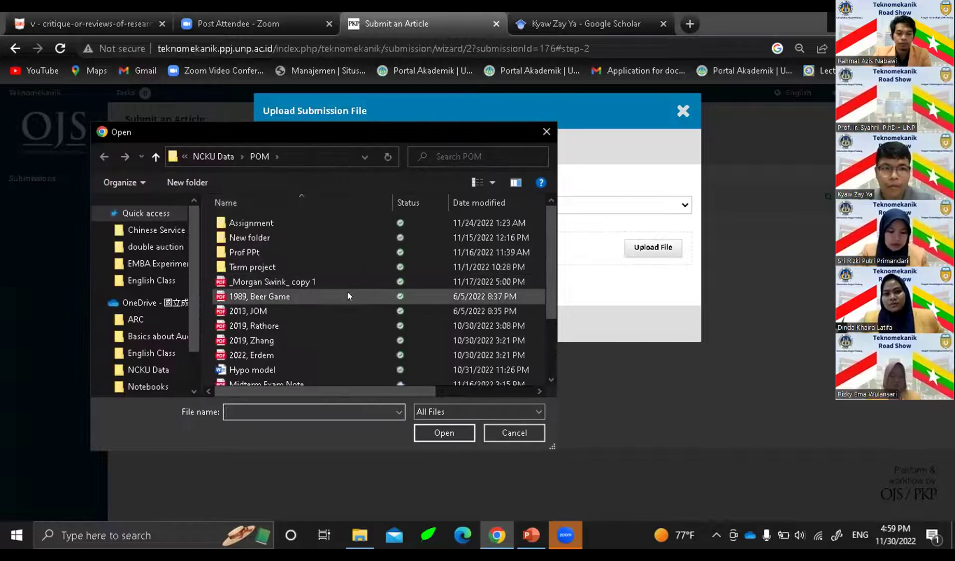
pyautogui.click(547, 132)
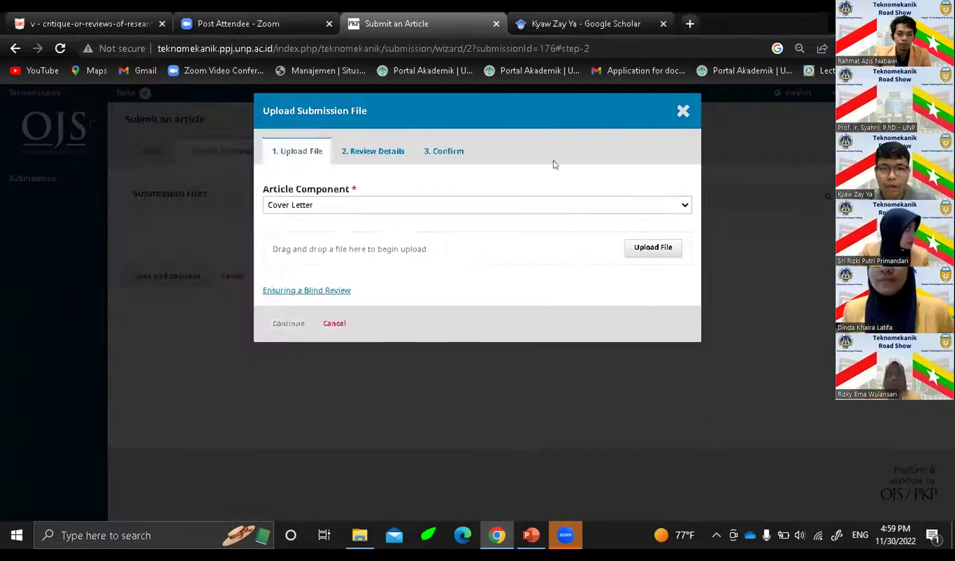
pyautogui.click(432, 207)
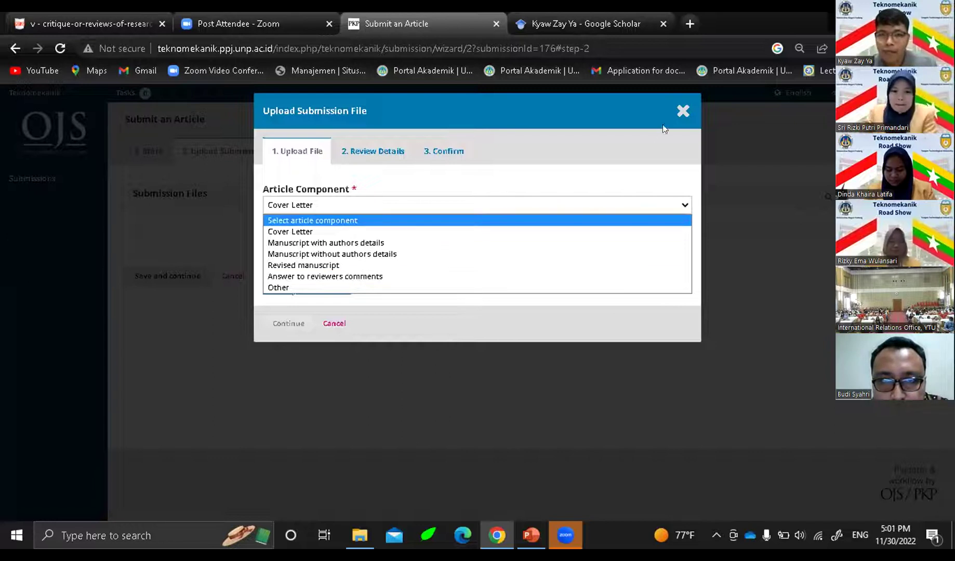
pyautogui.click(680, 116)
pyautogui.click(545, 142)
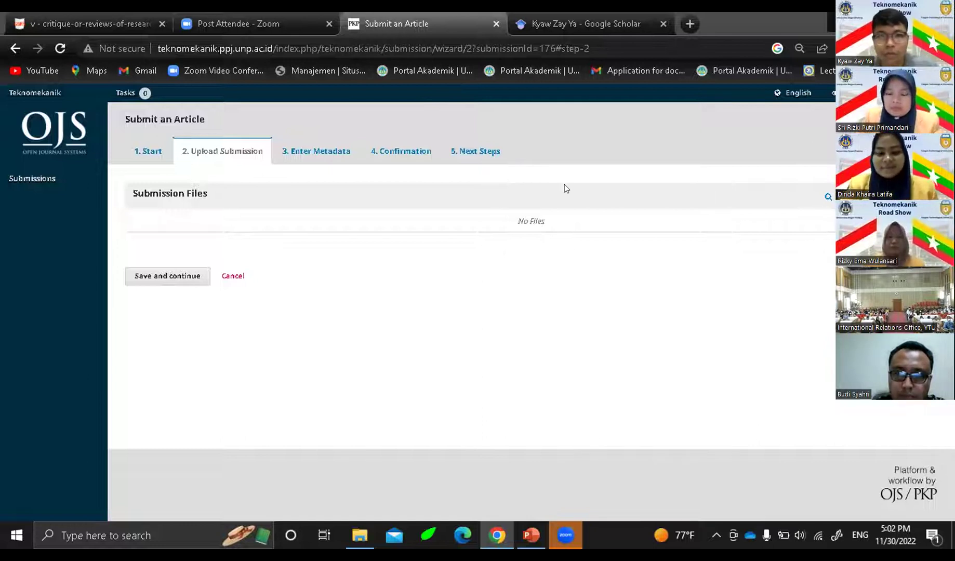
pyautogui.click(575, 15)
pyautogui.click(461, 26)
pyautogui.press('XF86AudioLowerVolume')
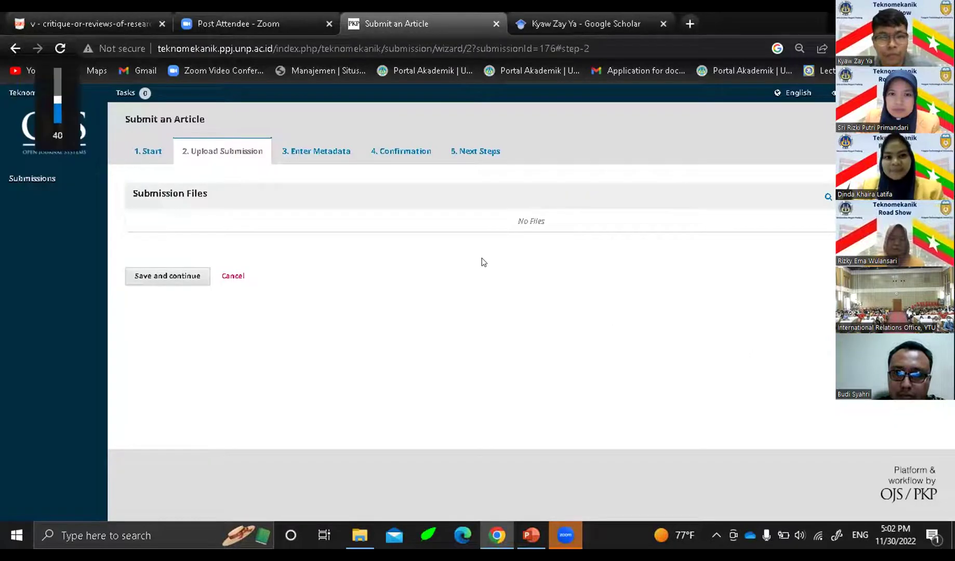